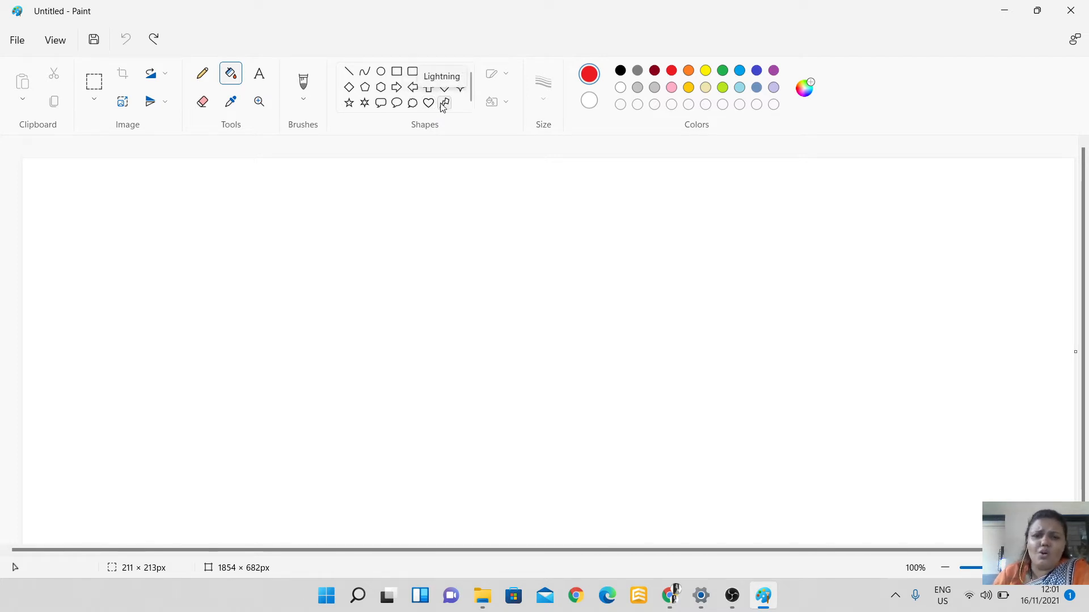
Draw two red straight lines: a slanted one about 337 × 50 px and a nearly horizontal one about 498 px long below it
left_click(348, 71)
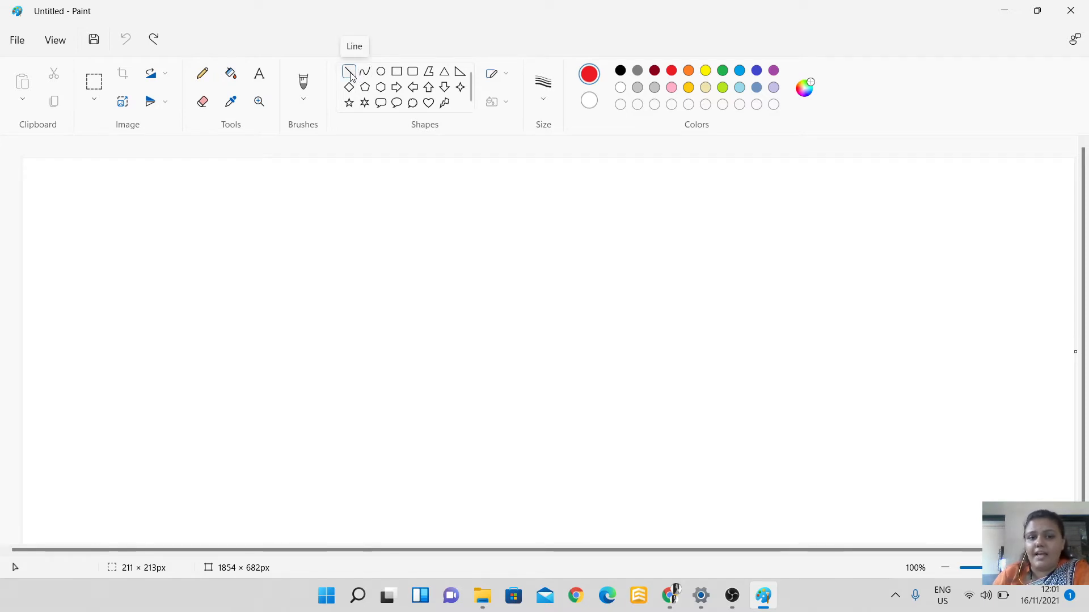
left_click_drag(195, 214, 386, 189)
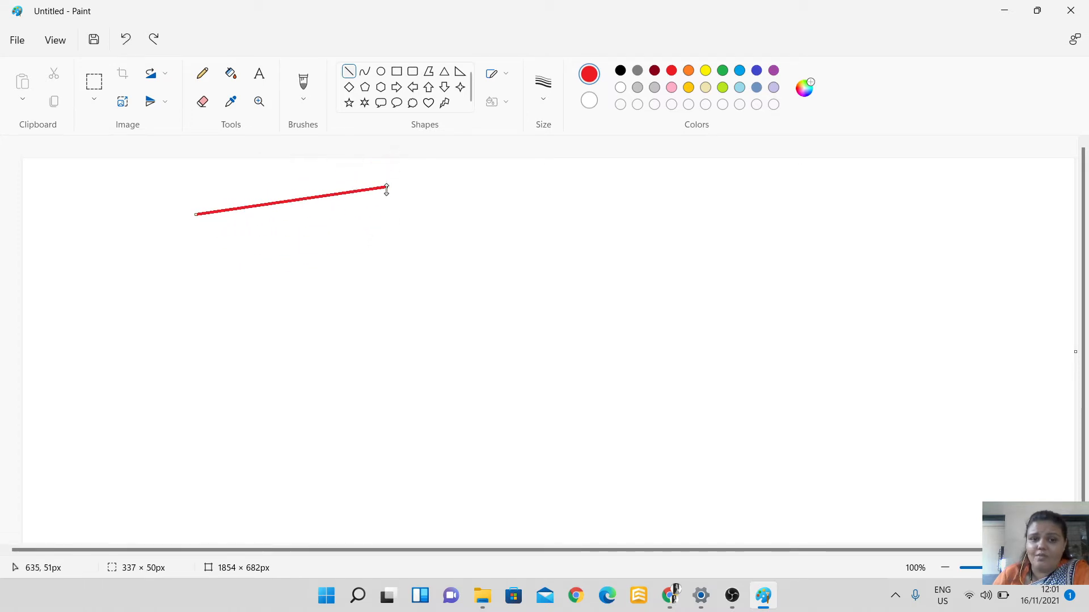
left_click(184, 261)
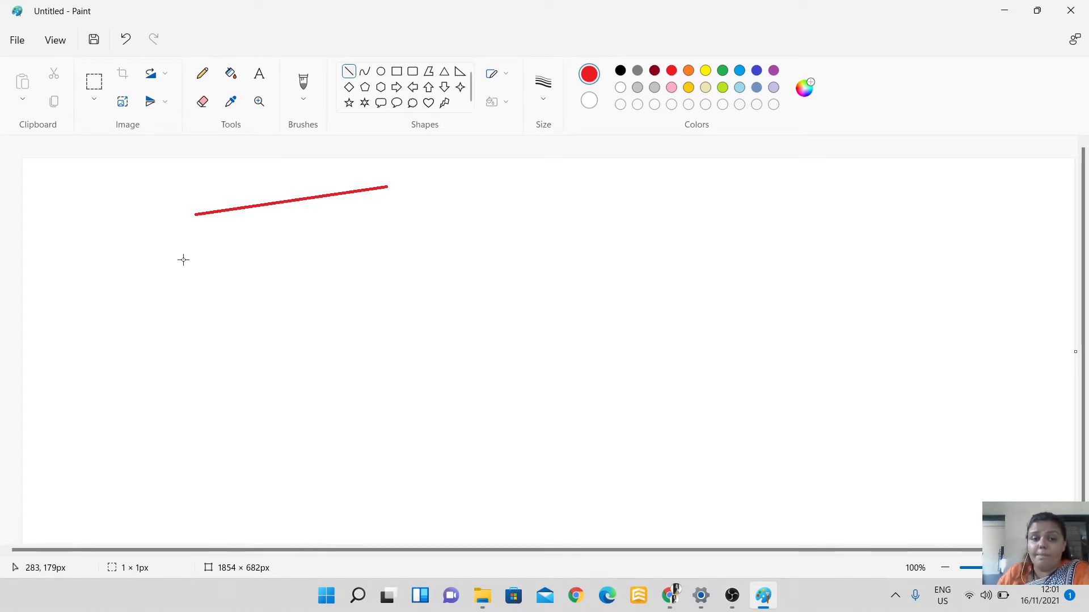
left_click_drag(183, 261, 465, 263)
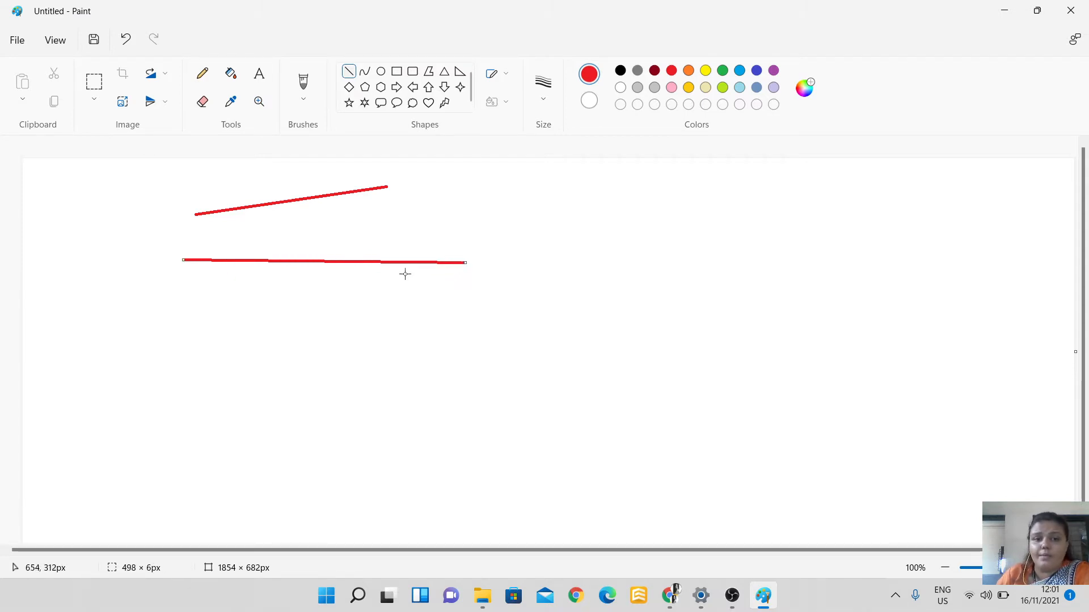
Draw a red curve from a steep line about 124 × 368 px, bending it one way and back into an S shape
left_click(365, 72)
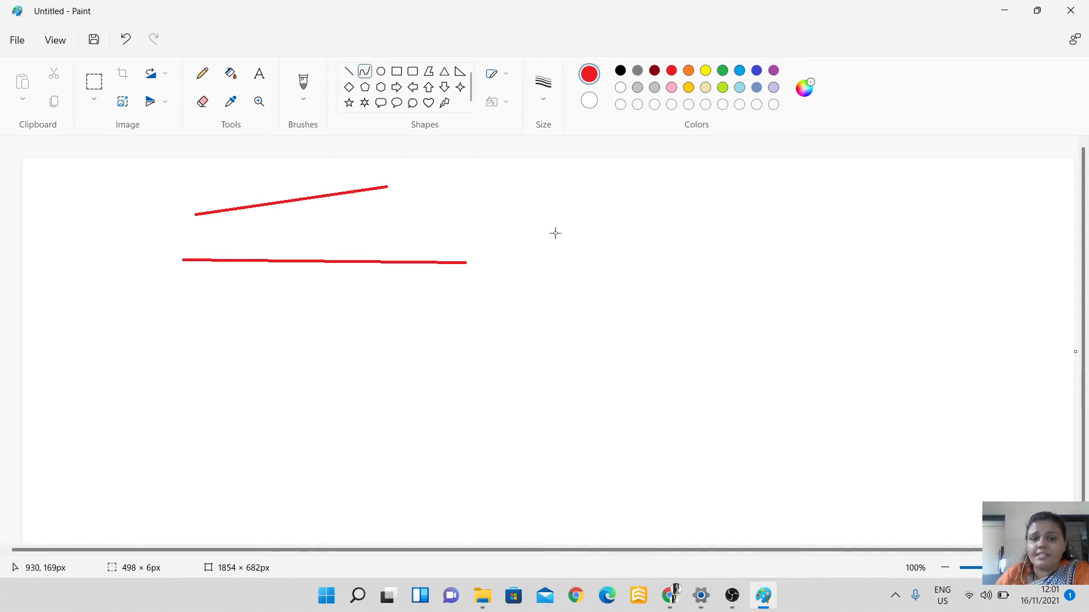
left_click_drag(551, 184, 621, 392)
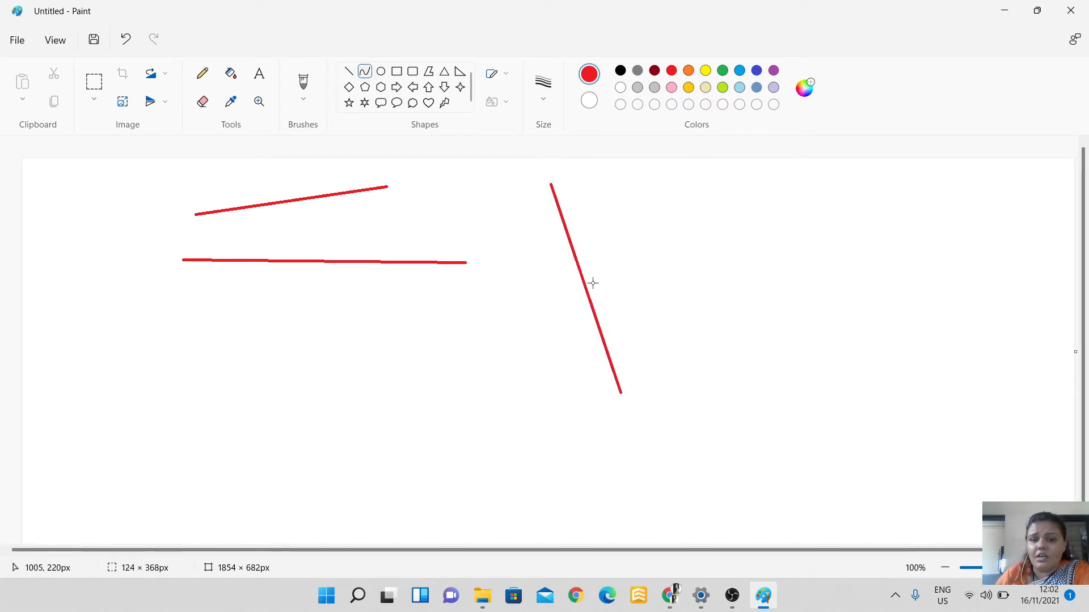
left_click_drag(587, 289, 741, 223)
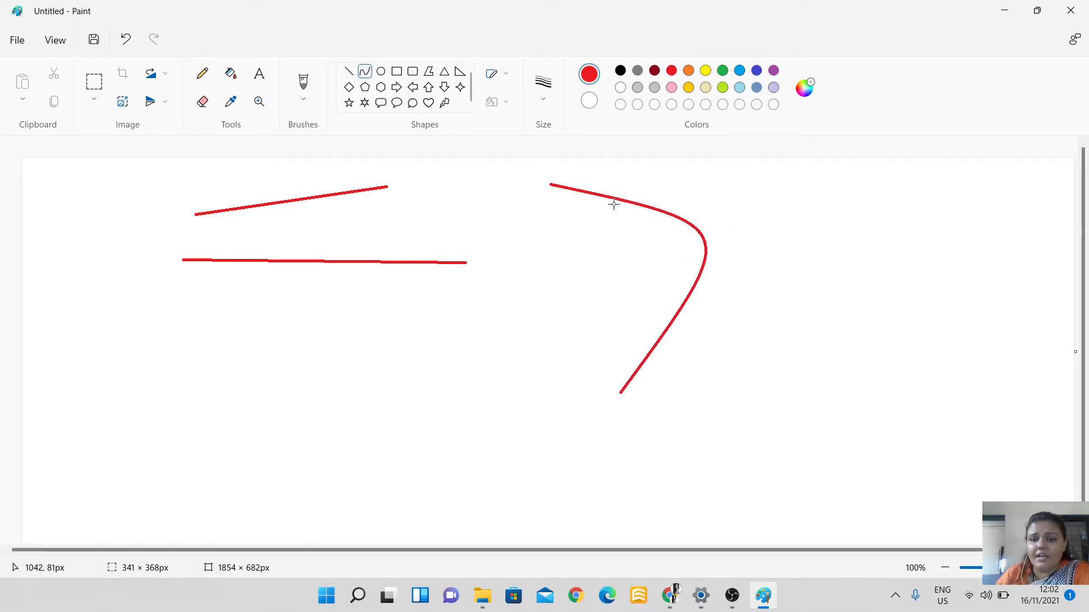
left_click_drag(601, 194, 443, 293)
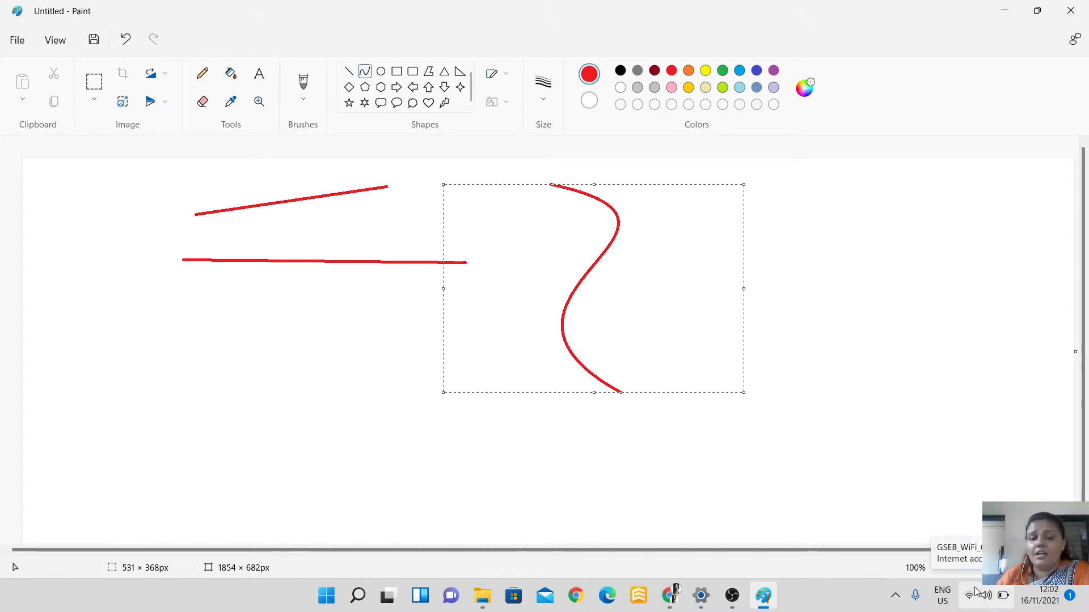
Draw a red circle below the straight lines and a flat ellipse about 274 × 98 px beside it
left_click(380, 73)
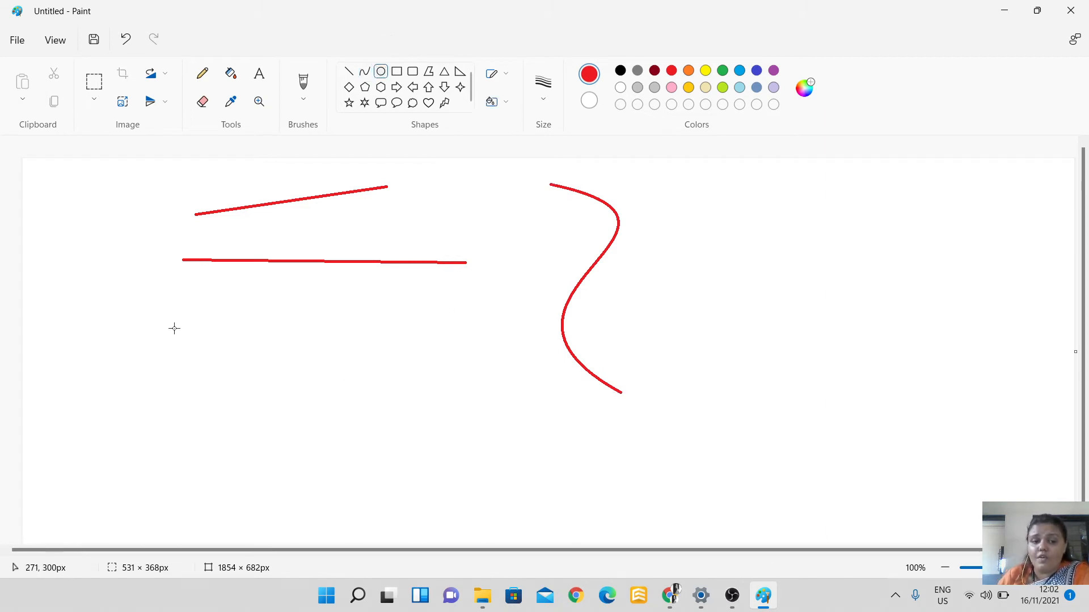
left_click_drag(162, 327, 279, 441)
left_click_drag(327, 394, 482, 450)
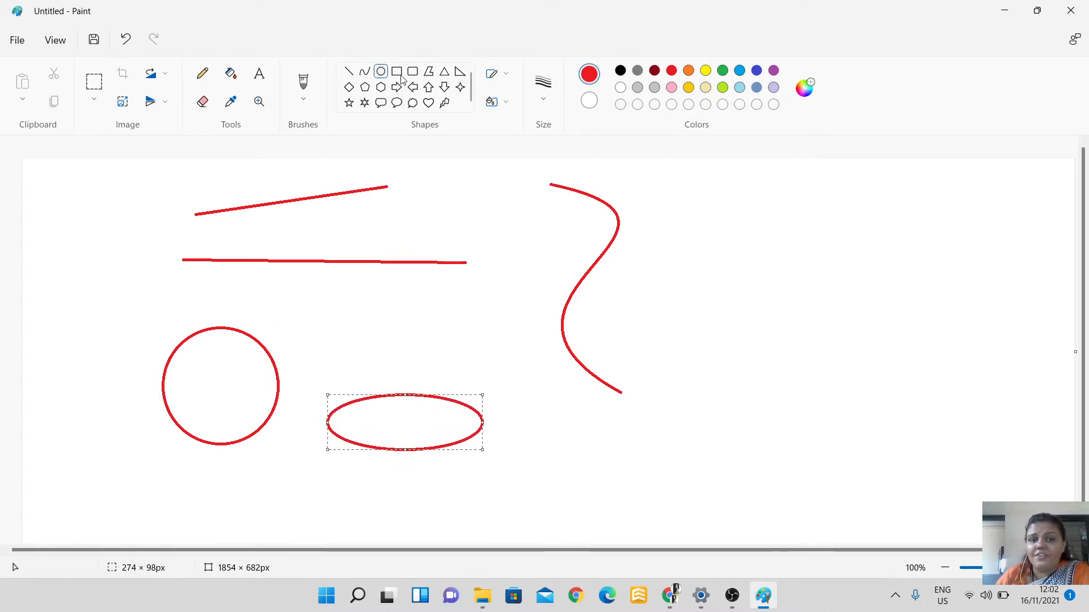
Draw a red rectangle about 270 × 233 px beside the curve and a wide one about 450 × 126 px beneath it
left_click(396, 71)
left_click_drag(700, 207, 853, 340)
left_click(775, 355)
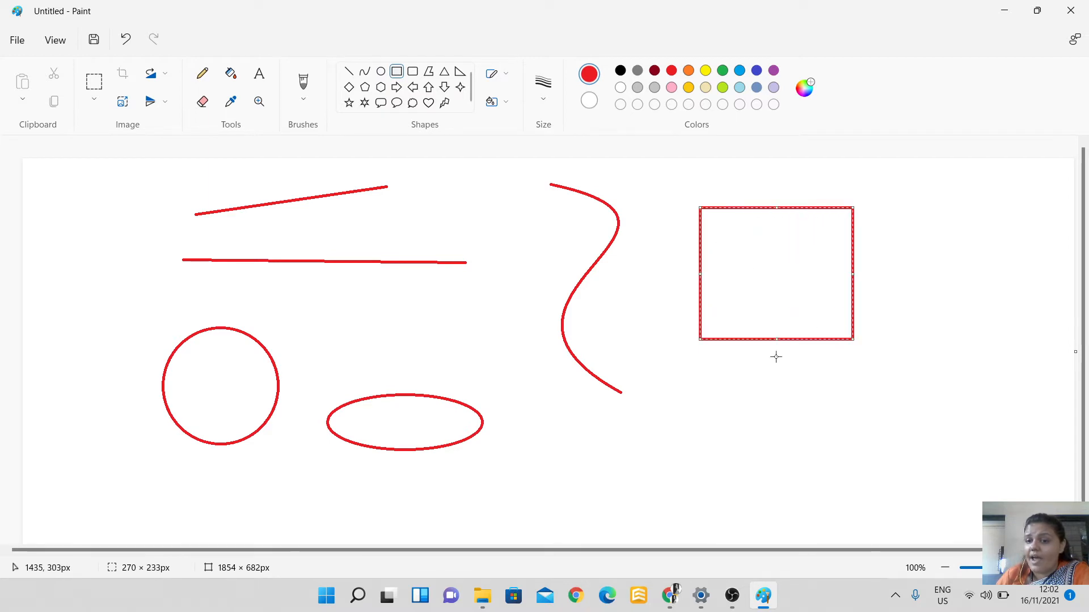
left_click_drag(680, 387, 936, 458)
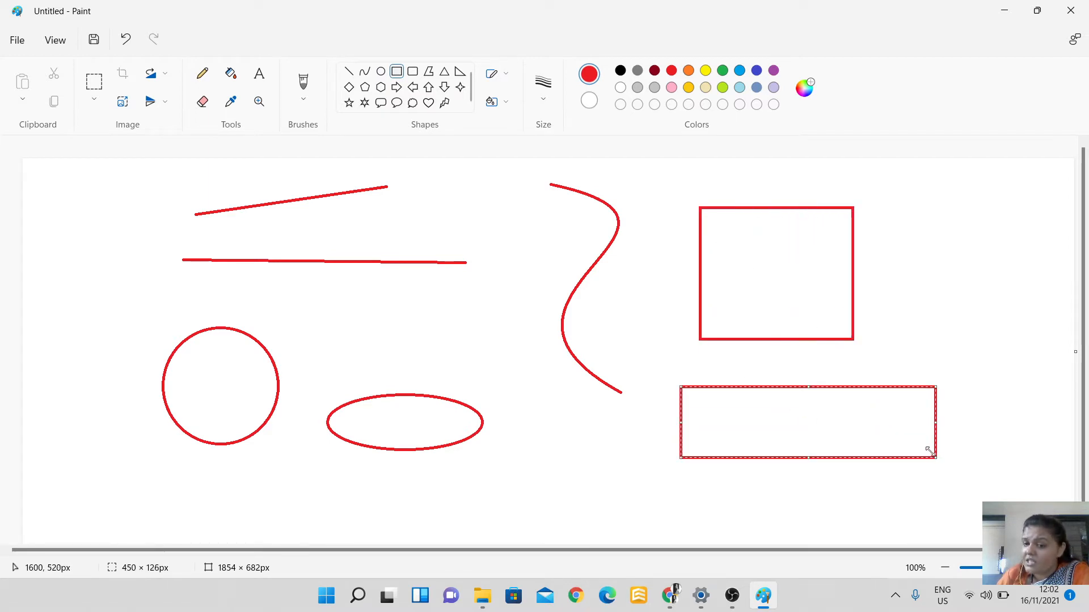
Draw two red rounded rectangles near the canvas's outer edge, one about 176 × 179 px and one about 315 × 85 px below it
left_click(413, 71)
left_click_drag(935, 231, 1013, 302)
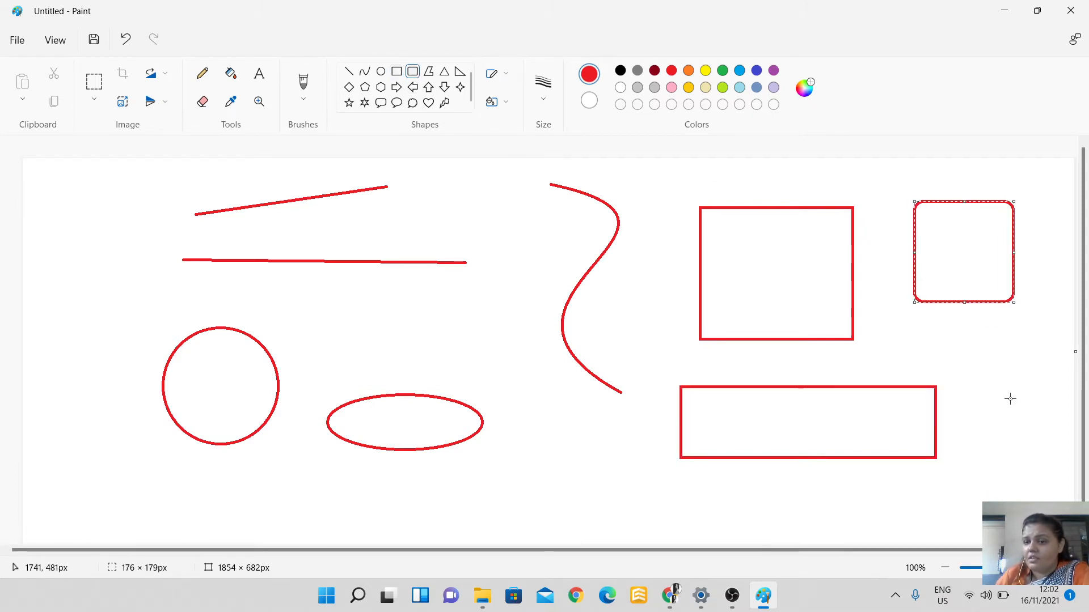
left_click(889, 320)
left_click_drag(889, 320, 1067, 368)
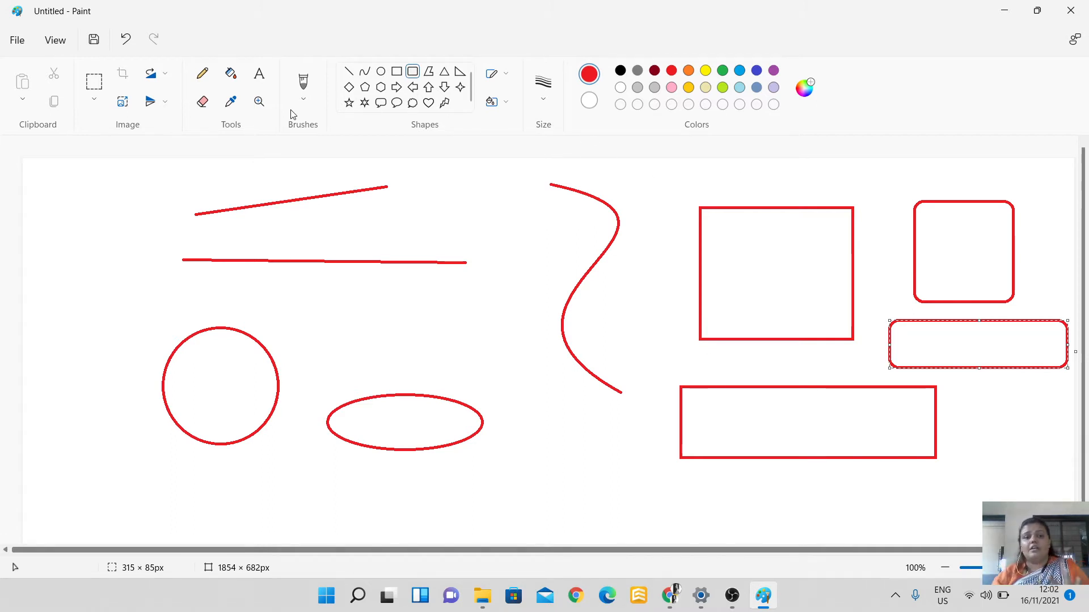
Draw a red five-point star about 156 × 132 px and a four-point star about 137 × 134 px at opposite ends of the lines
left_click(349, 103)
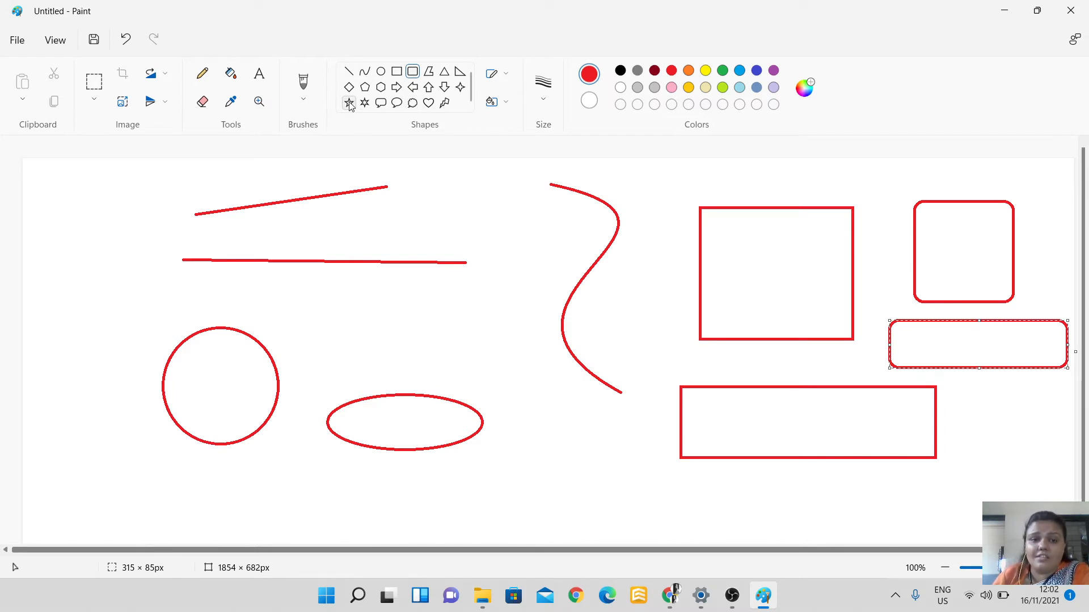
left_click_drag(53, 203, 141, 278)
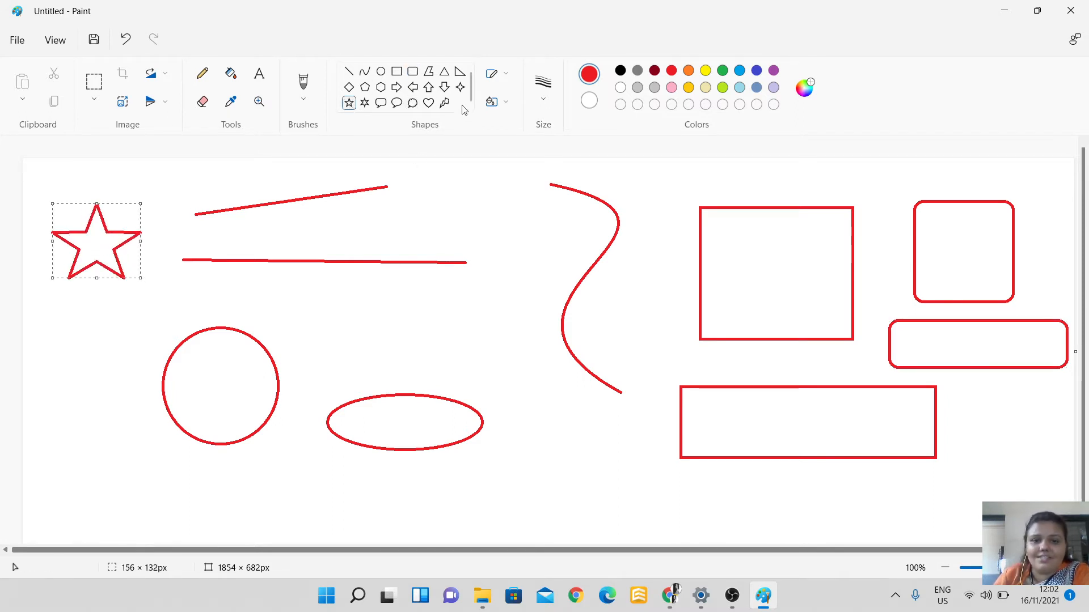
left_click(461, 87)
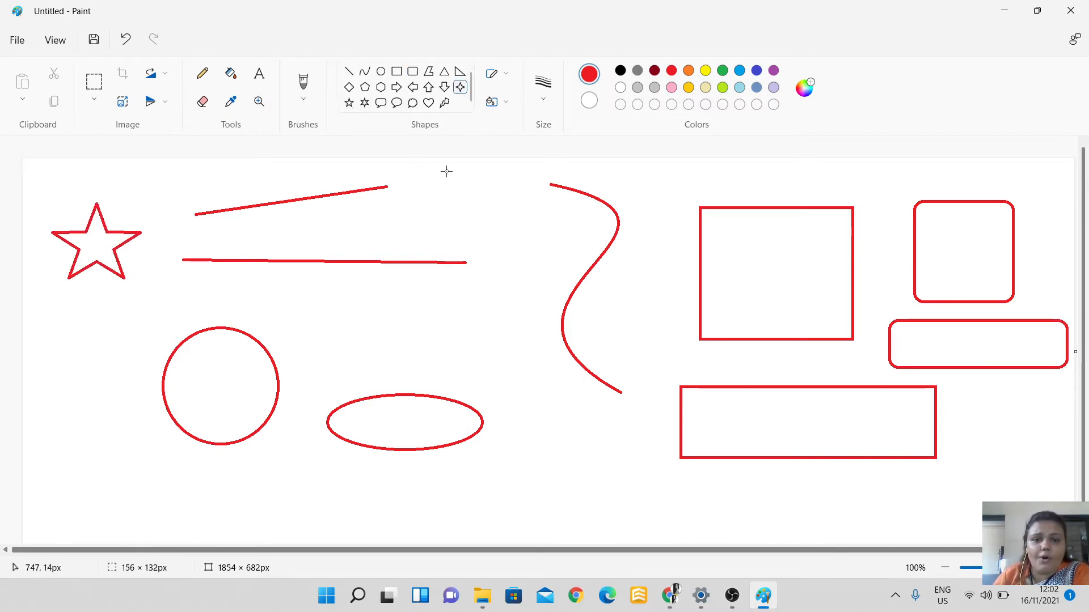
left_click_drag(445, 172, 524, 248)
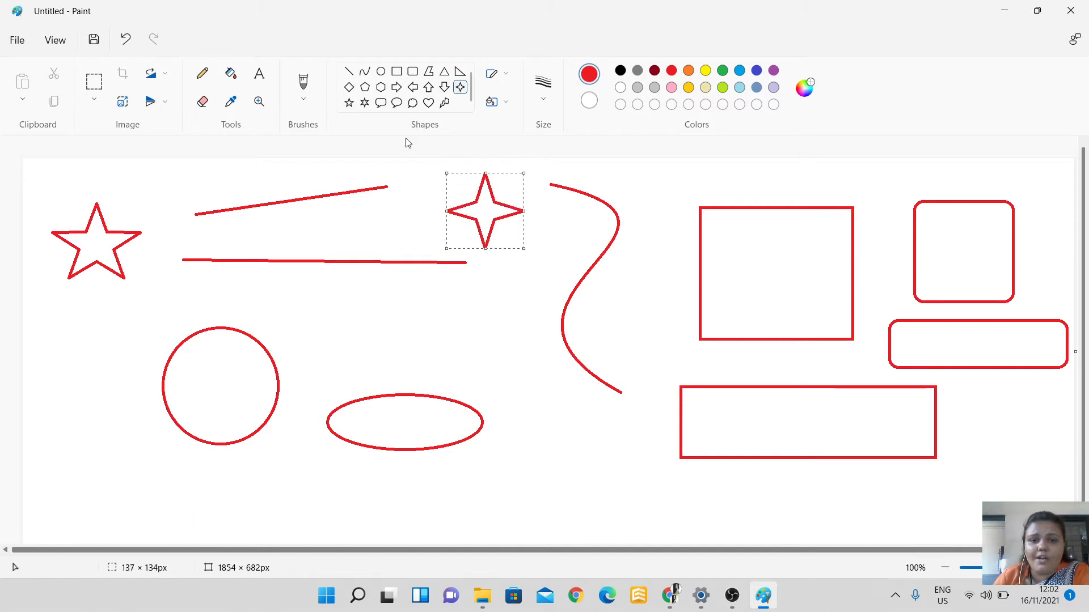
Draw a red six-point star about 196 × 160 px between the ellipse and the curve
left_click(365, 103)
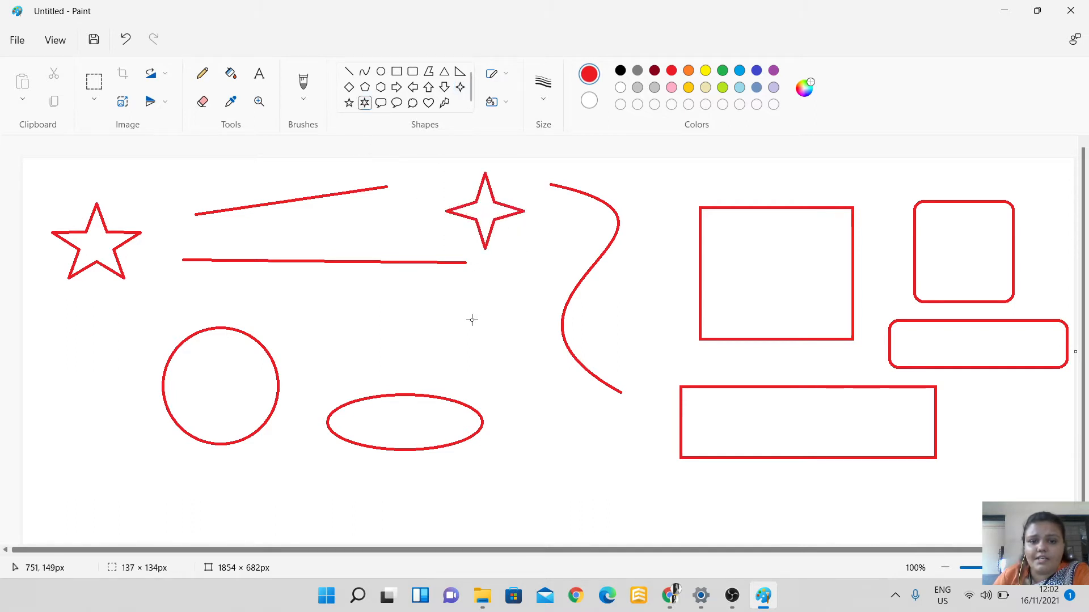
left_click_drag(397, 278, 400, 284)
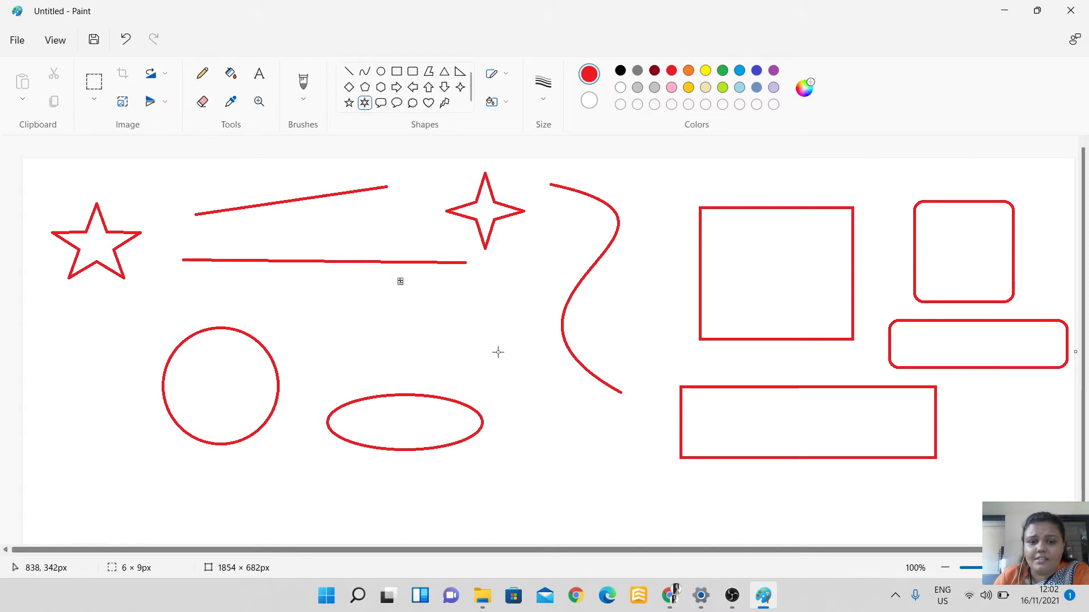
left_click_drag(454, 307, 566, 399)
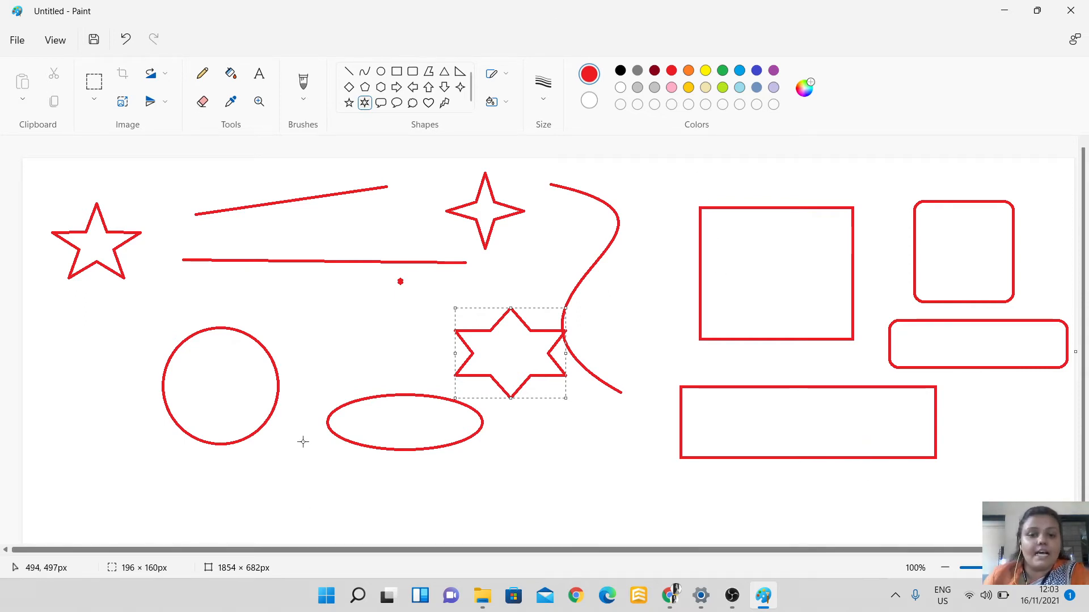
Undo all the drawn shapes until the canvas is blank
key("ctrl+z")
key("ctrl+z")
key("ctrl+z")
key("ctrl+z")
key("ctrl+z")
key("ctrl+z")
key("ctrl+z")
key("ctrl+z")
key("ctrl+z")
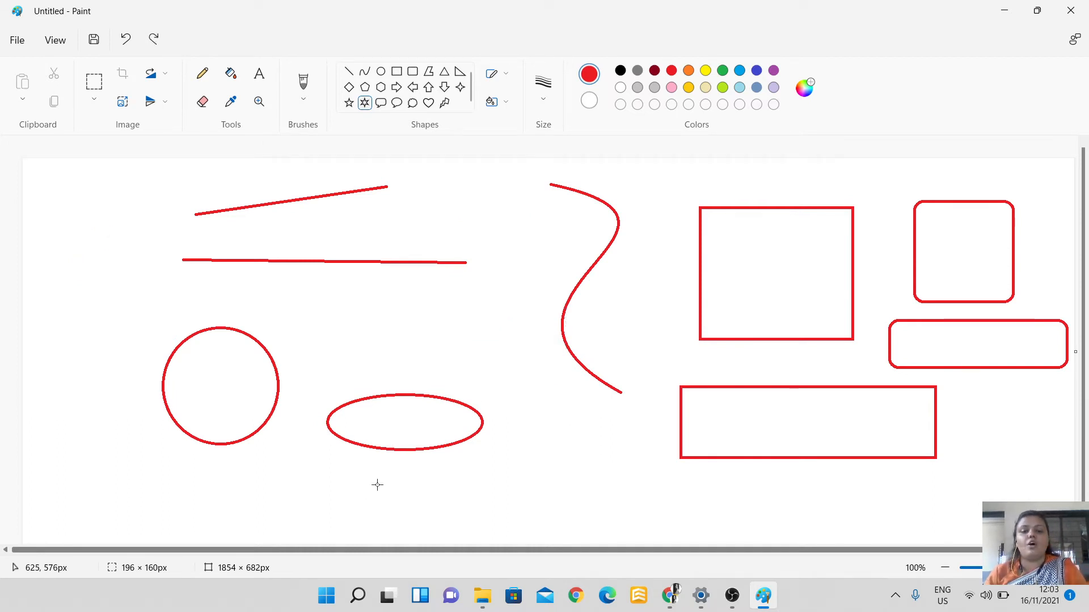
key("ctrl+z")
key("ctrl+z")
key("ctrl+z")
key("ctrl+z")
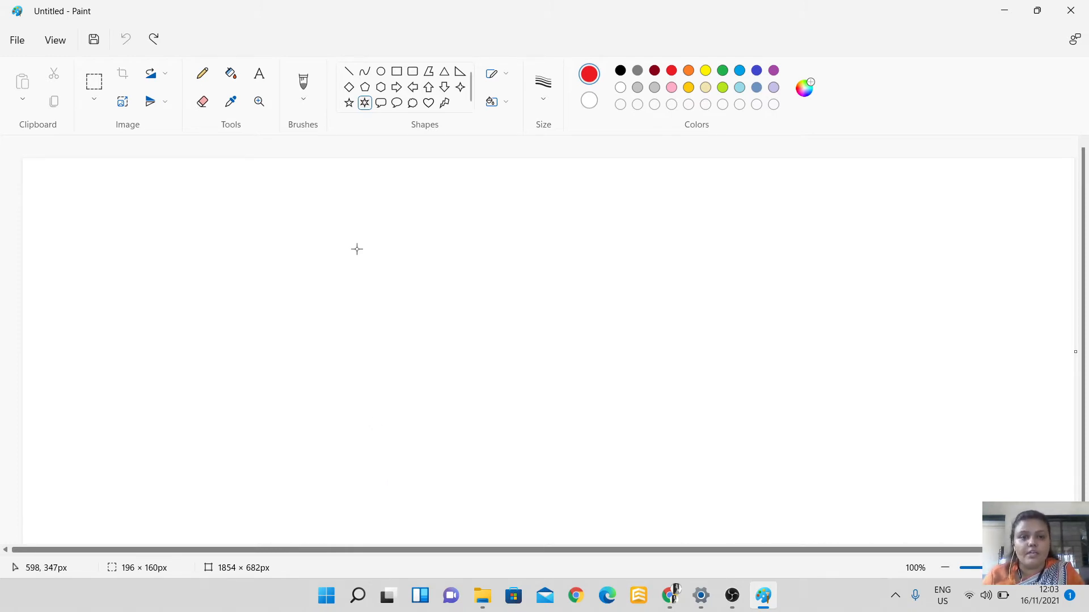
Draw a red pentagon about 382 × 326 px near the middle of the canvas
left_click(365, 87)
mouse_move(387, 220)
left_mouse_down()
mouse_move(545, 341)
mouse_move(605, 404)
left_mouse_up()
mouse_move(732, 595)
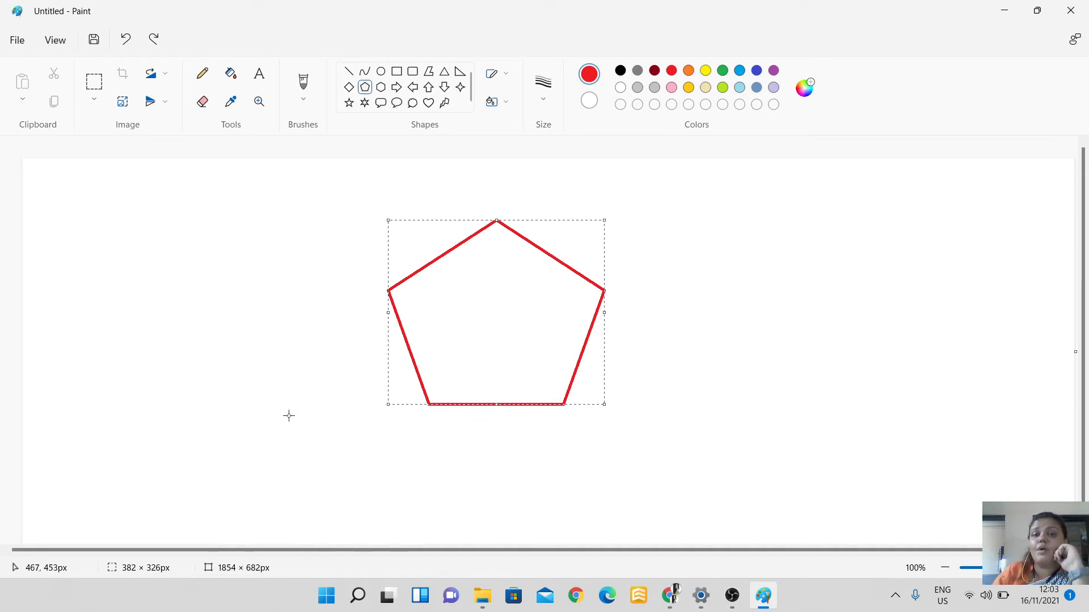
Fill the inside of the pentagon with yellow and refill it with blue
left_click(233, 78)
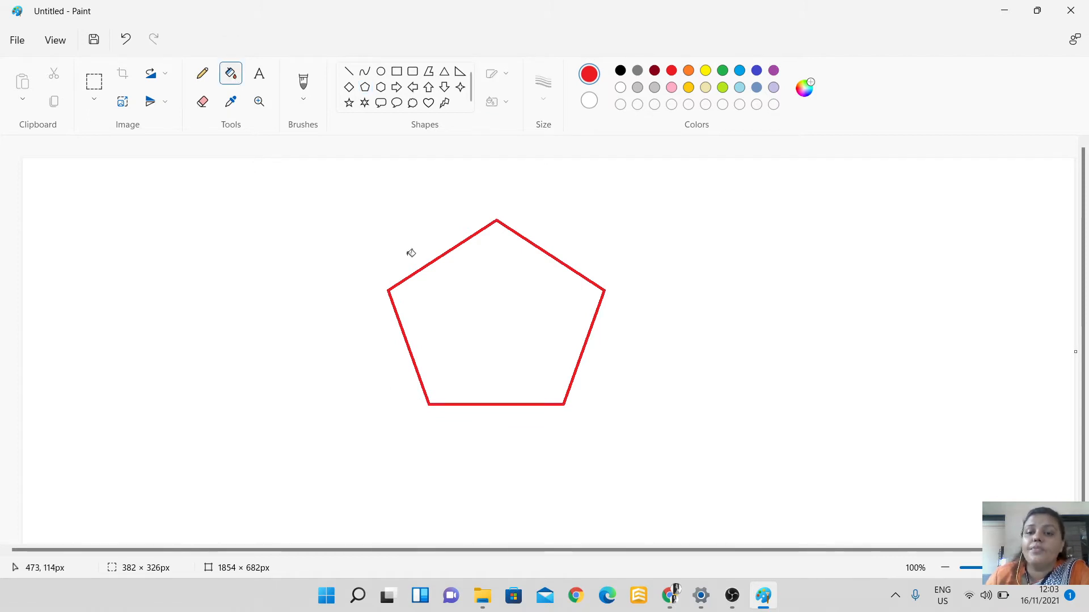
left_click(706, 73)
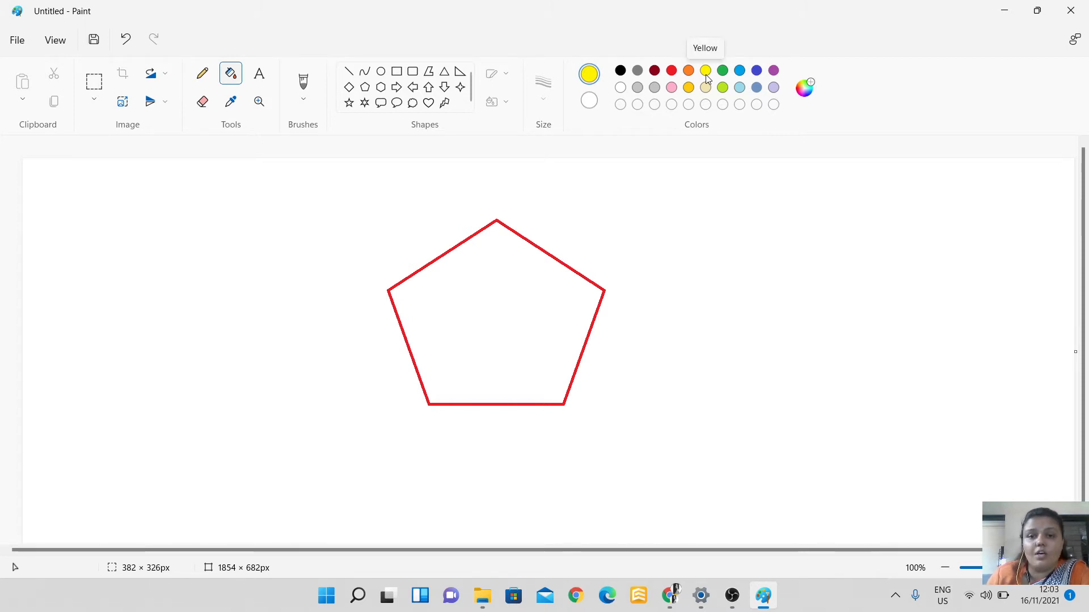
left_click(497, 300)
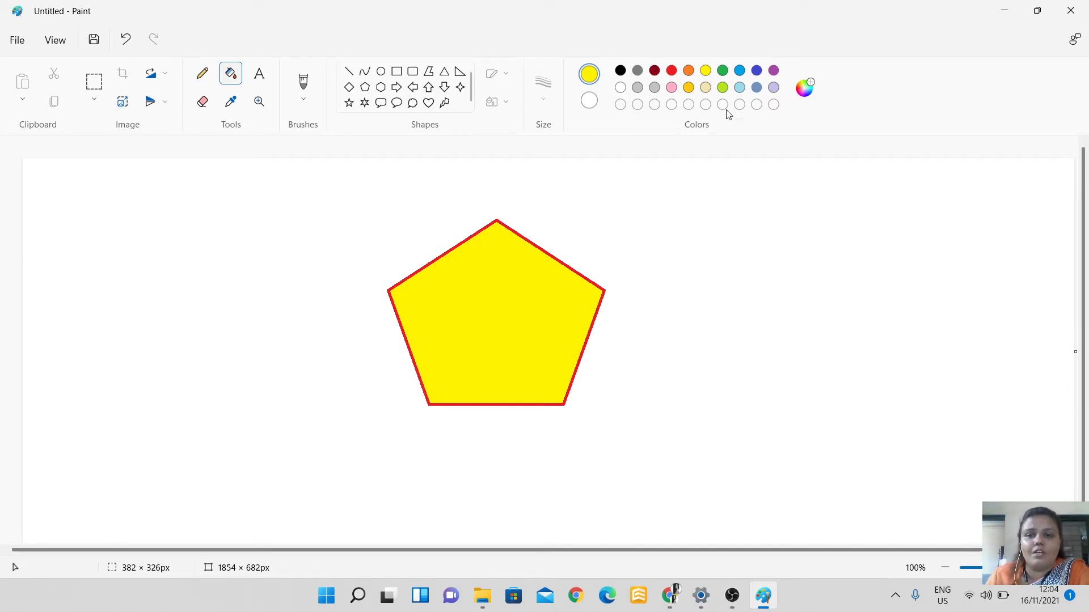
left_click(739, 71)
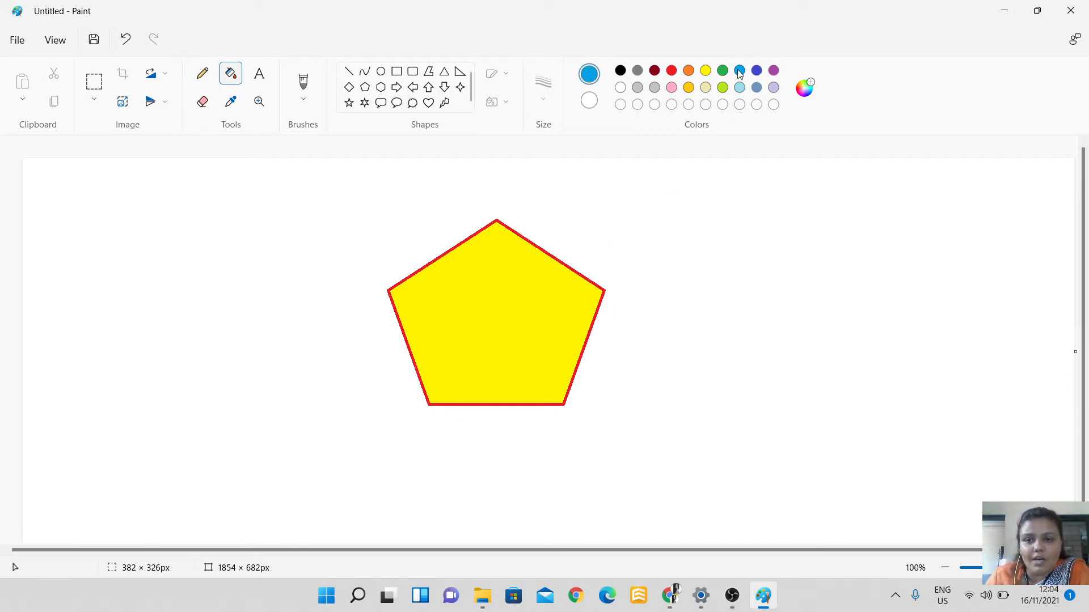
left_click(486, 324)
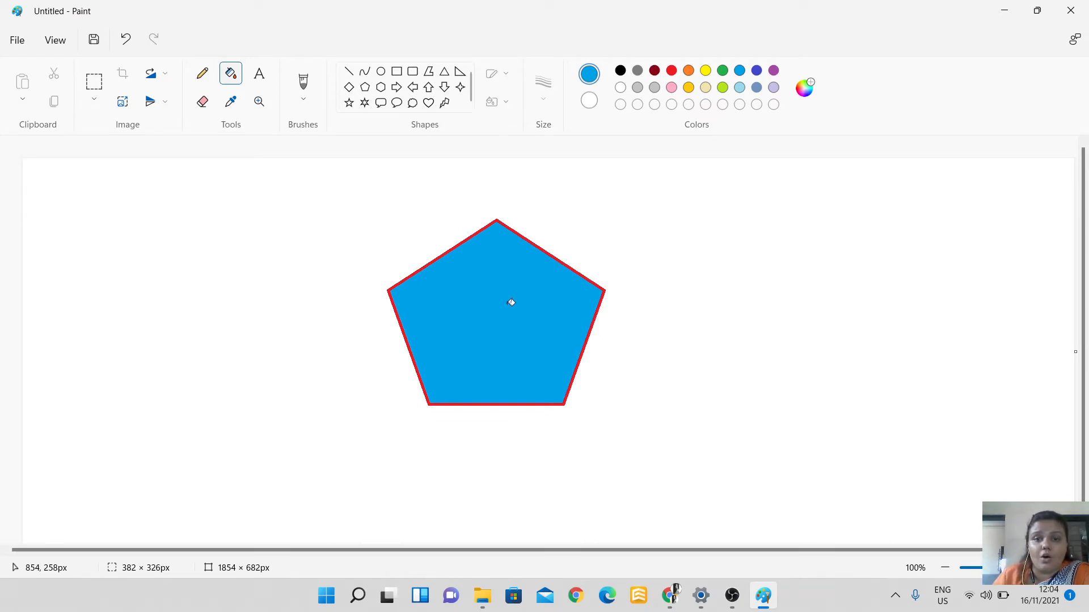
Draw a yellow-outlined pentagon about 249 × 232 px beside the blue one and fill it with orange
left_click(707, 74)
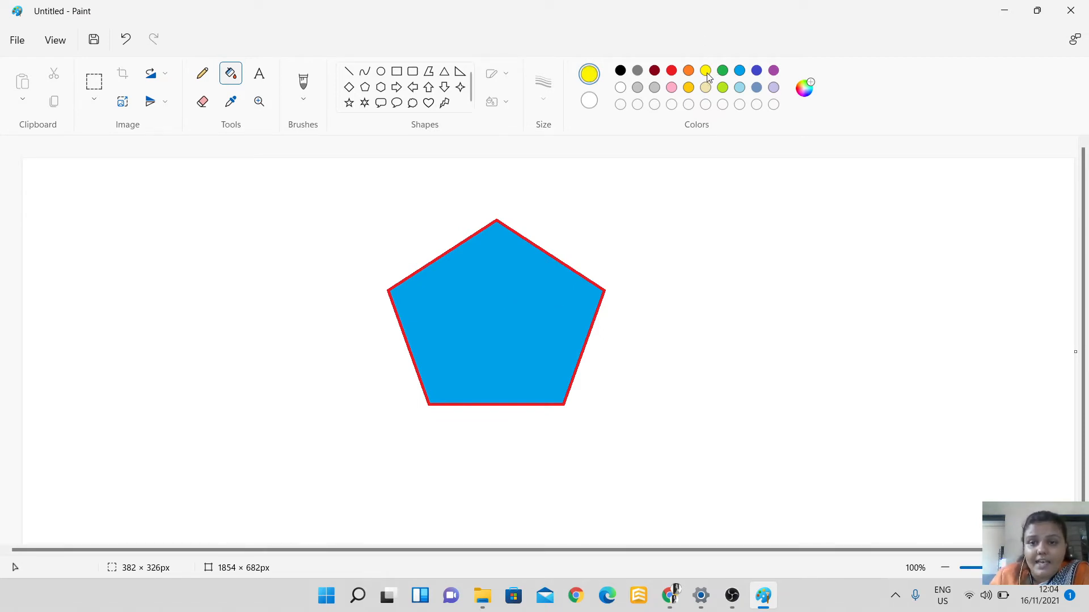
left_click(380, 90)
left_click_drag(692, 198, 834, 329)
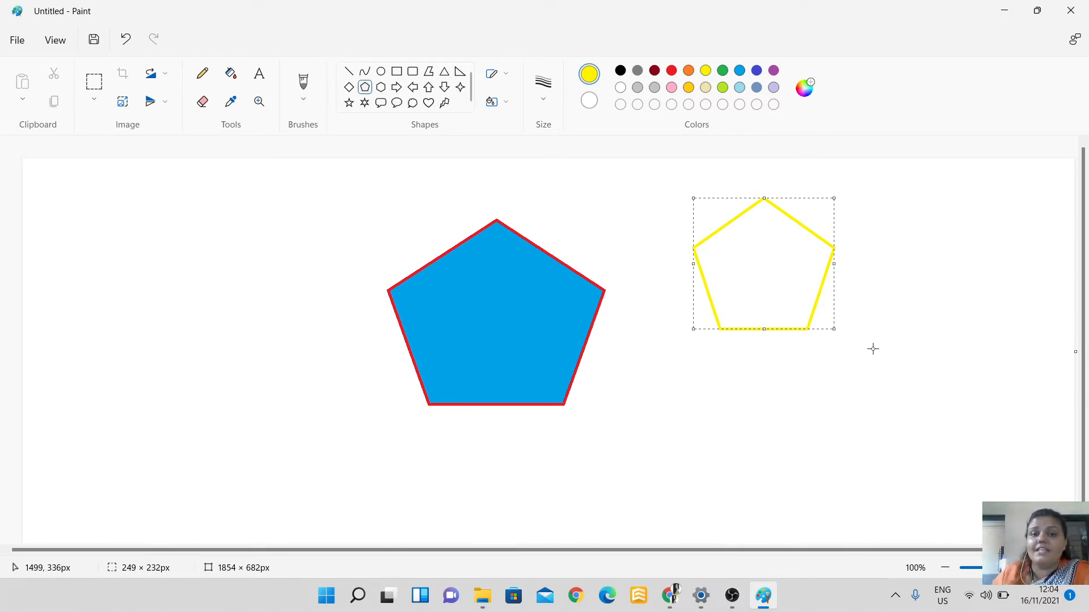
left_click(231, 74)
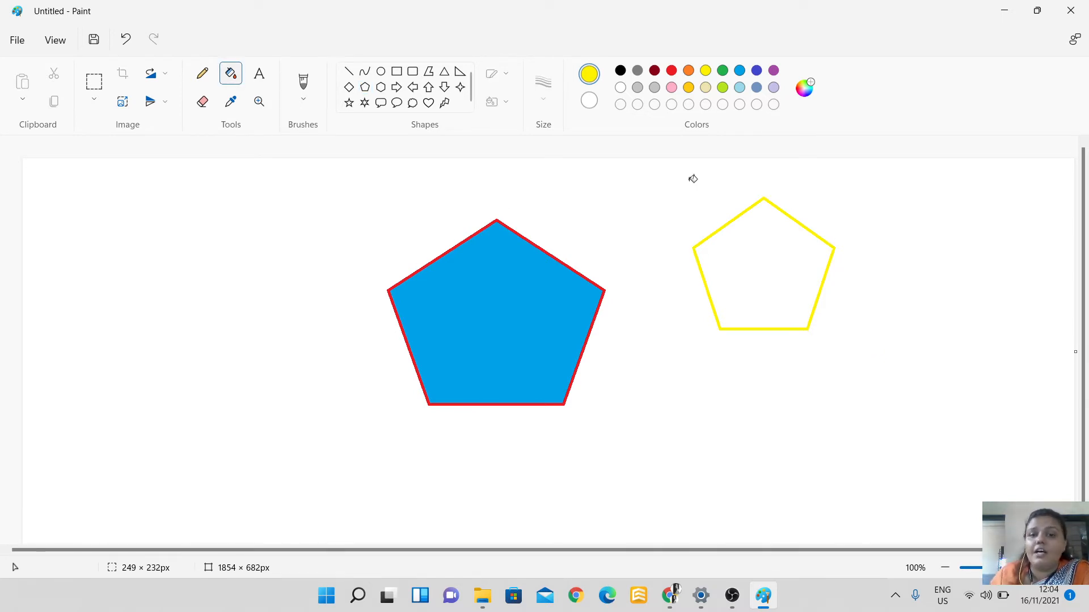
left_click(689, 70)
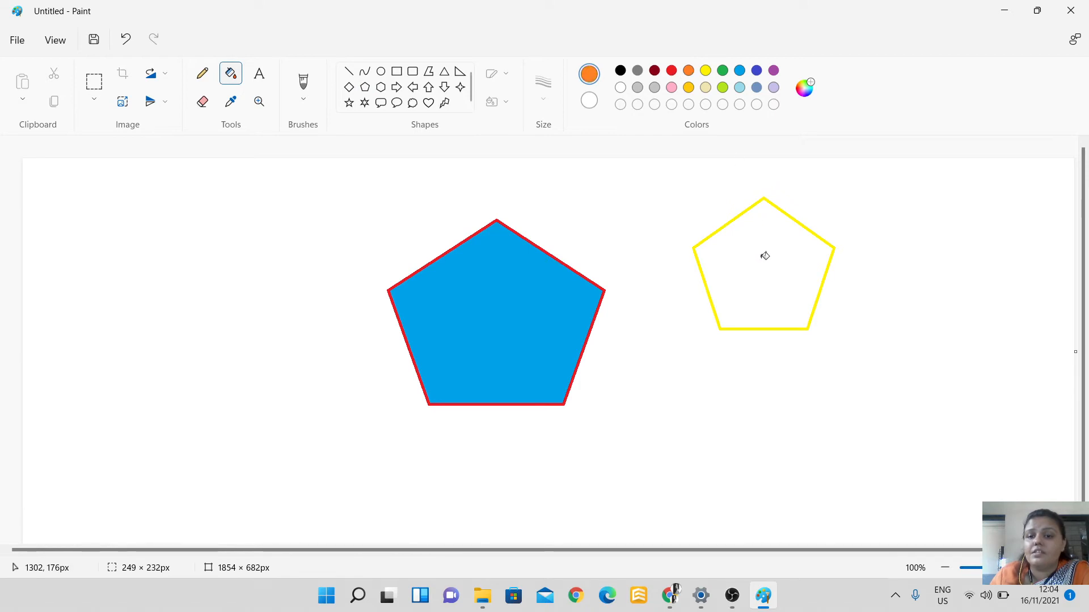
left_click(765, 256)
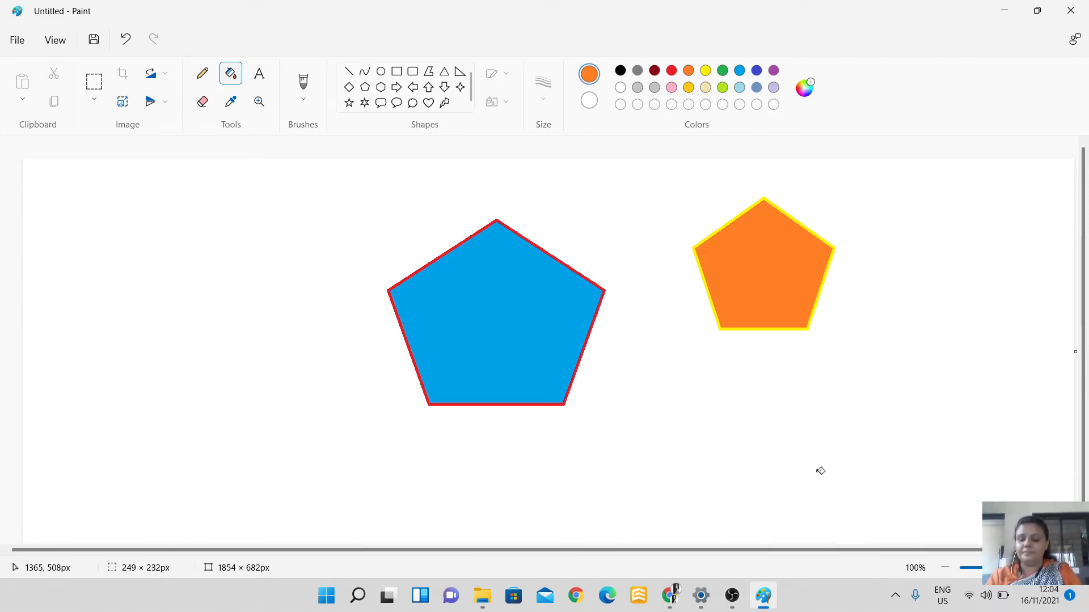
Undo the fills and both pentagons to clear the canvas
key("ctrl+z")
key("ctrl+z")
key("ctrl+z")
key("ctrl+z")
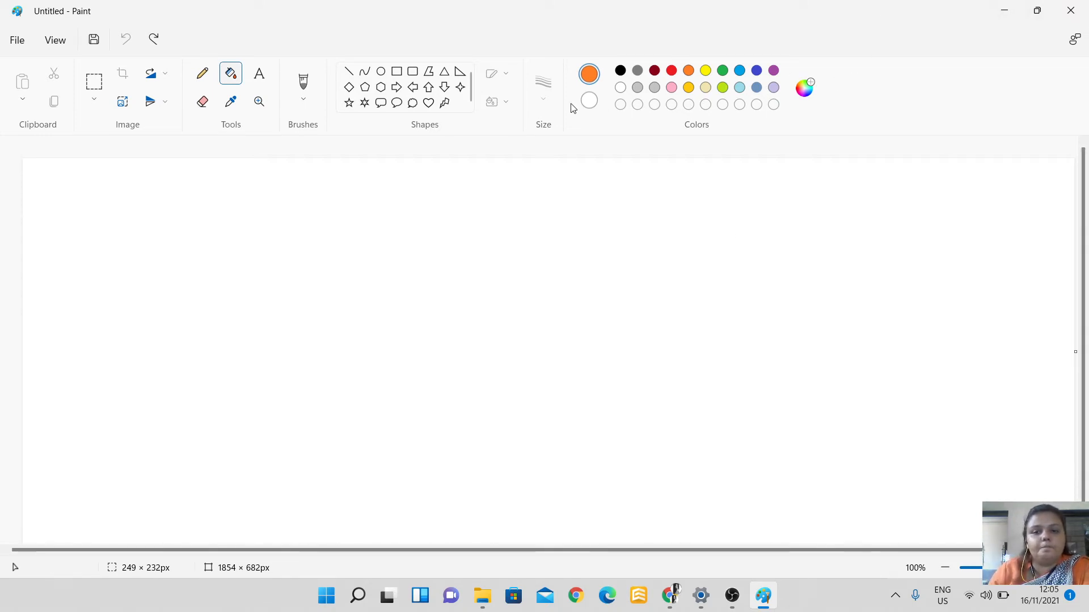
Draw a pink-outlined rectangle about 221 × 176 px near the canvas's upper-left area and fill it with the same pink
left_click(397, 72)
left_click_drag(157, 224, 283, 323)
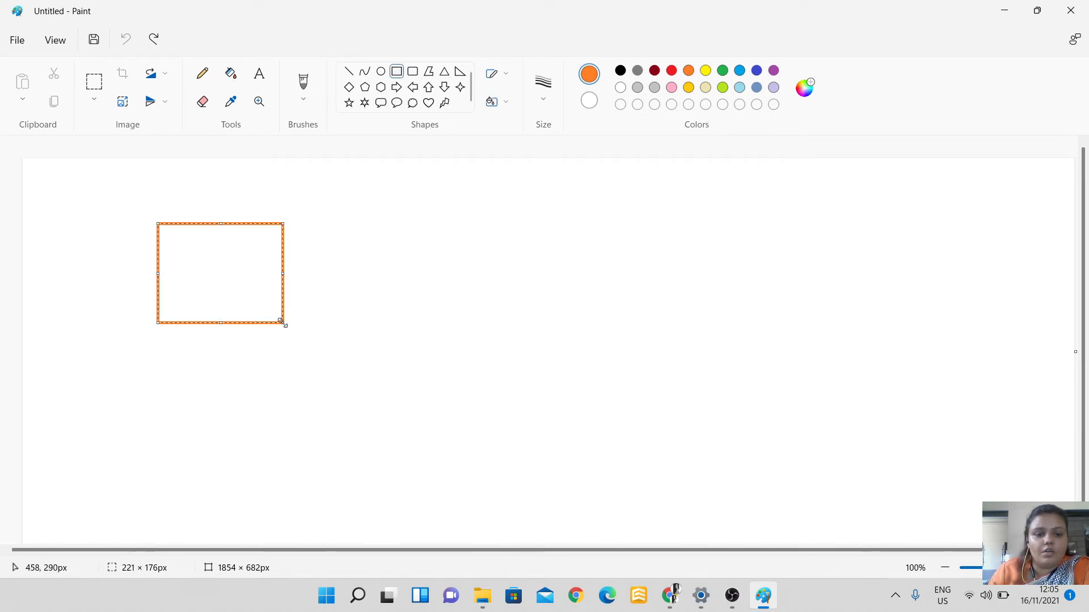
left_click(669, 89)
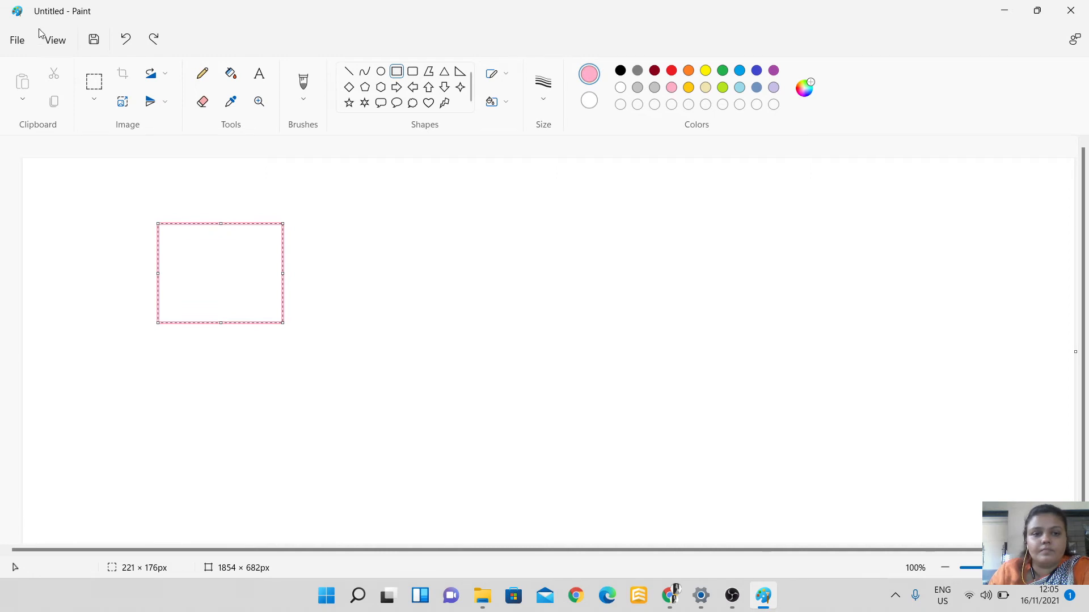
left_click(232, 70)
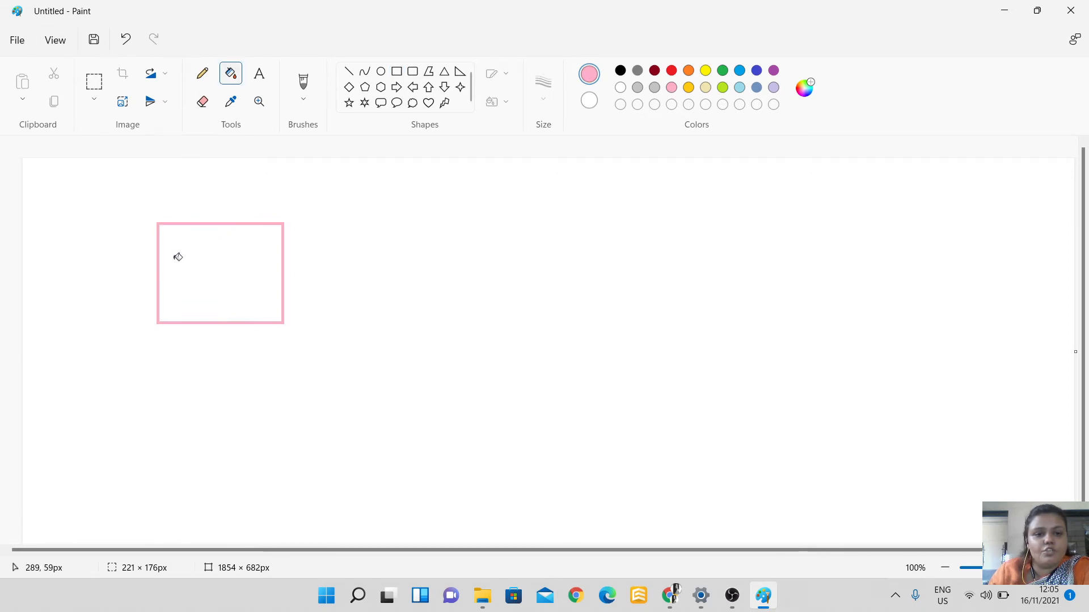
left_click(224, 237)
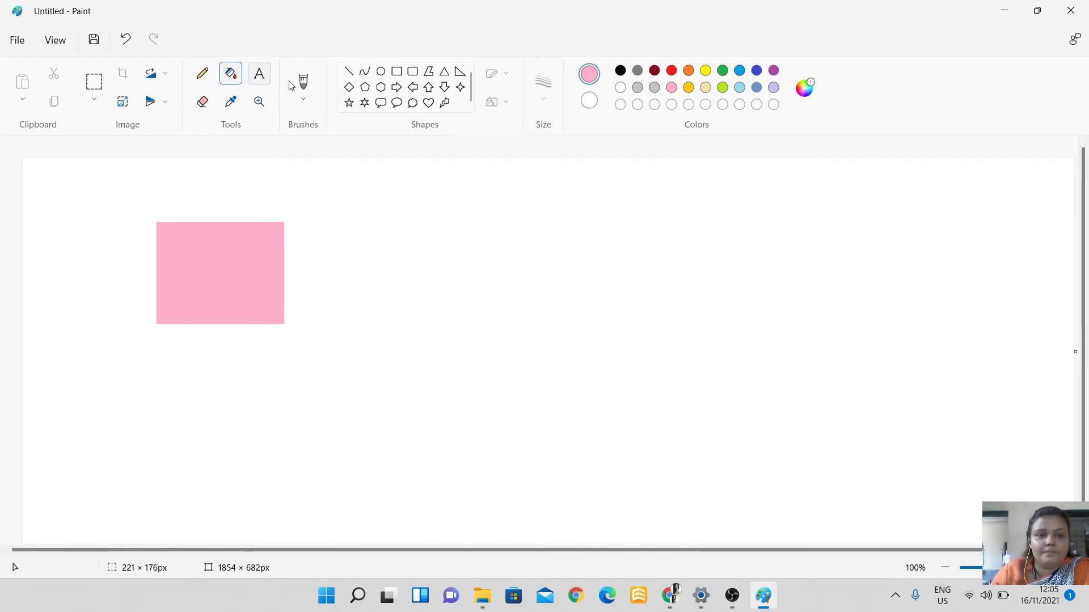
Draw a black-outlined ellipse about 273 × 216 px beside the pink rectangle
left_click(397, 71)
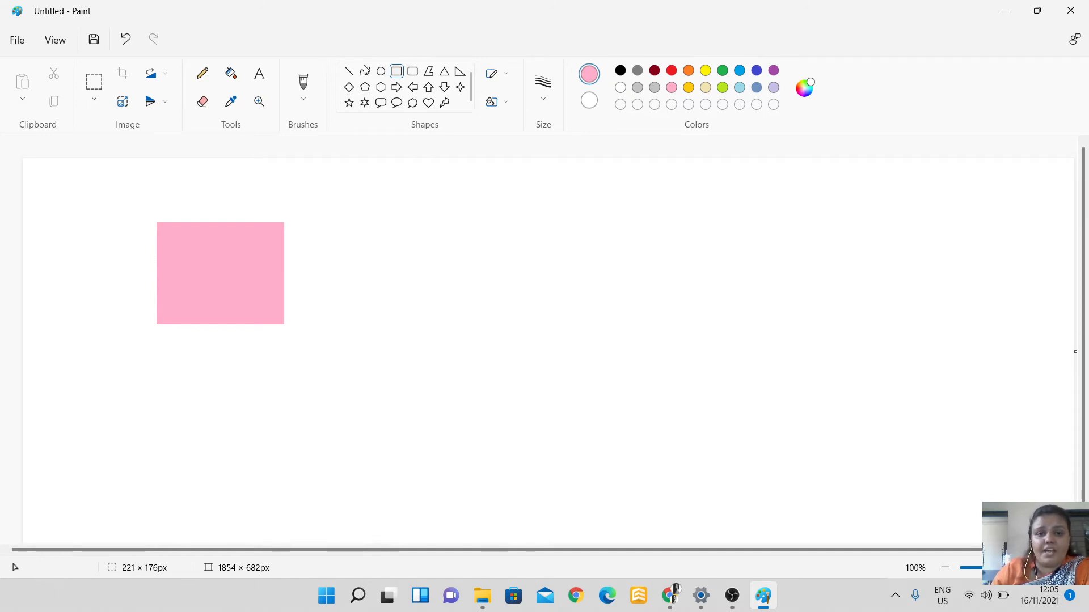
left_click(380, 71)
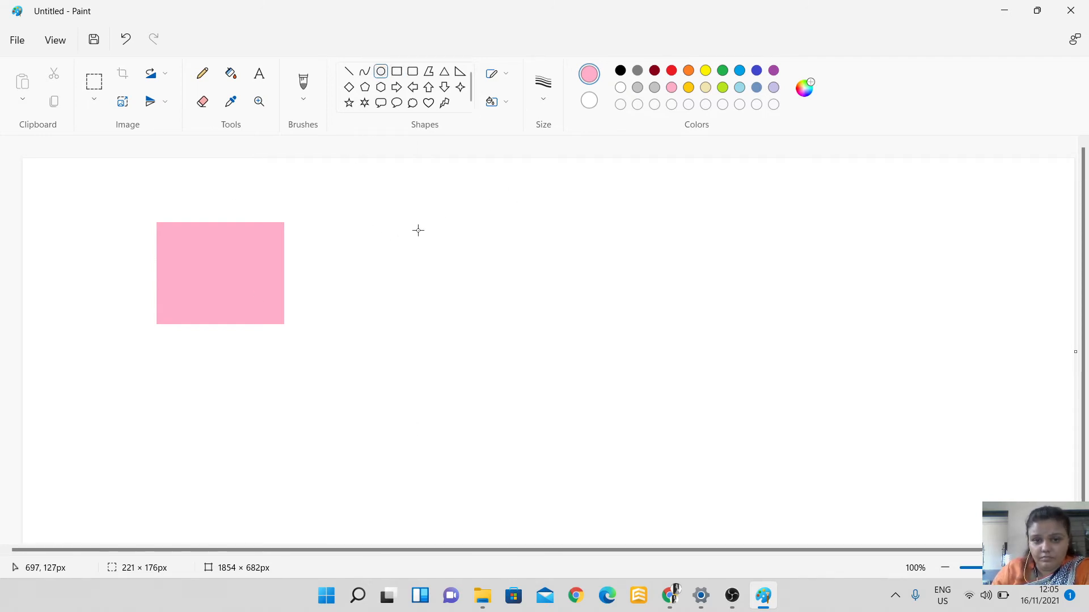
left_click(638, 71)
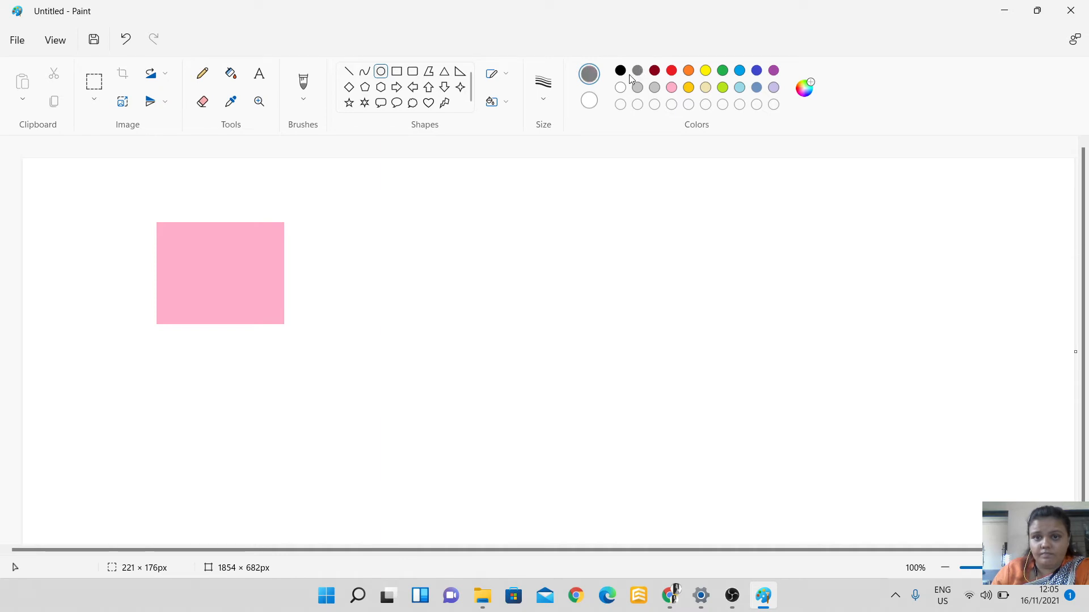
left_click(620, 70)
left_click_drag(408, 209, 564, 333)
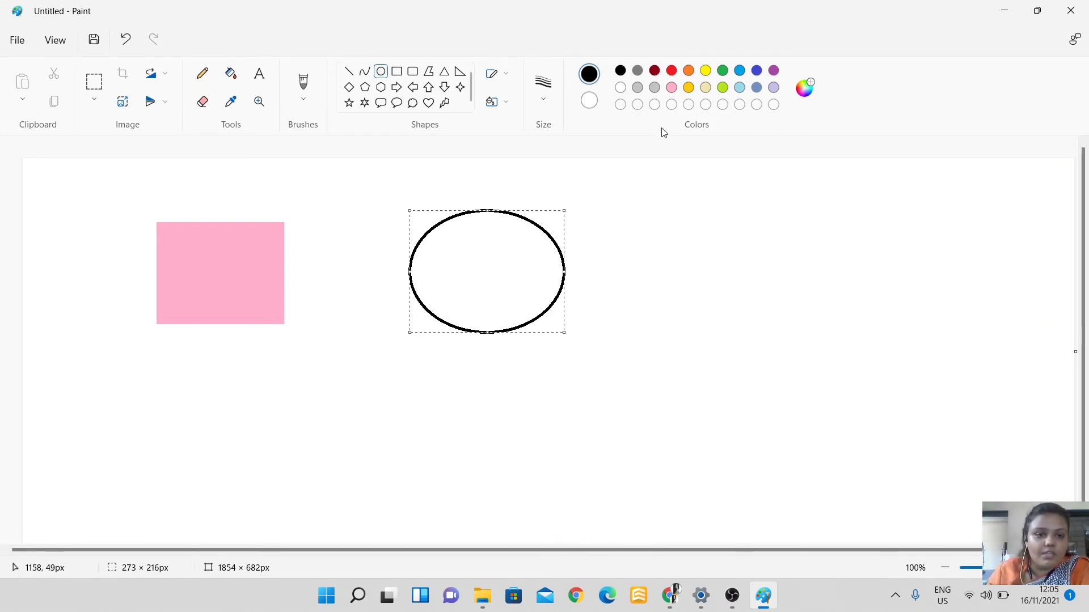
Sample the rectangle's pink with the Color picker and fill the ellipse with it
left_click(236, 102)
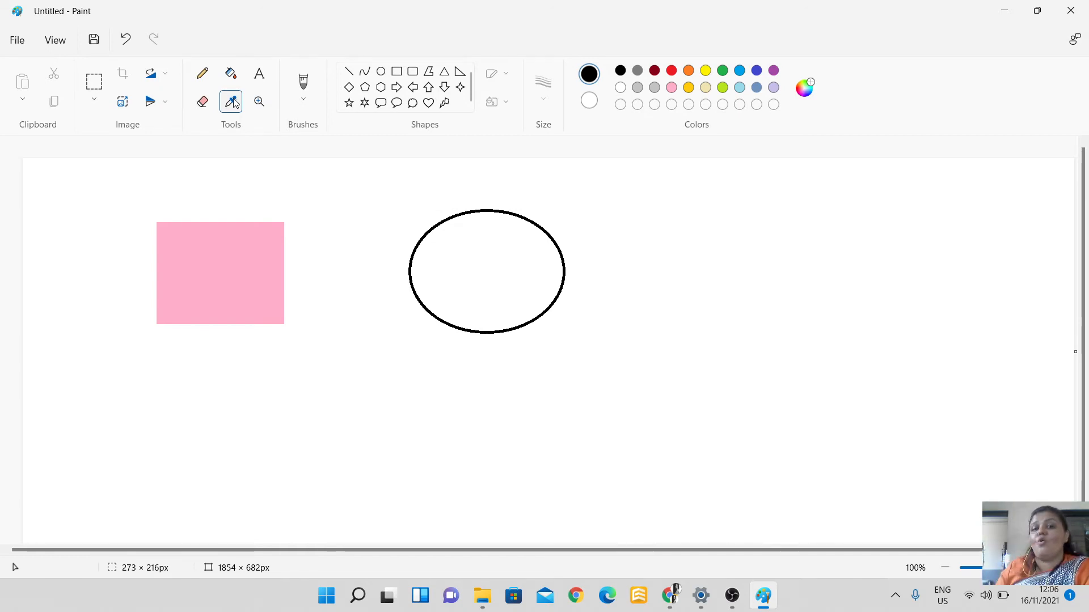
left_click(229, 264)
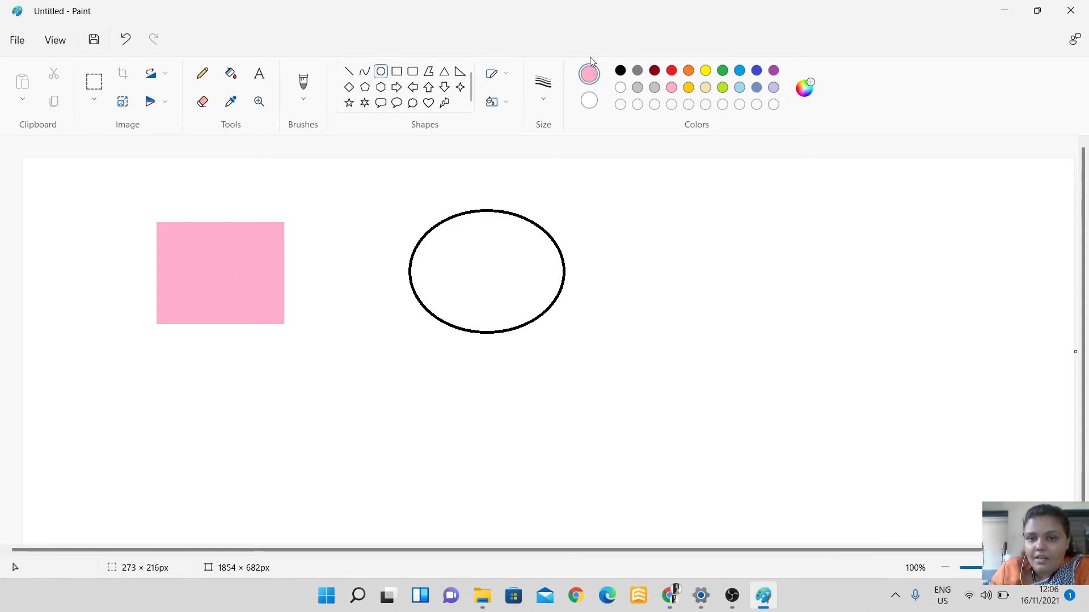
left_click(237, 82)
left_click(511, 272)
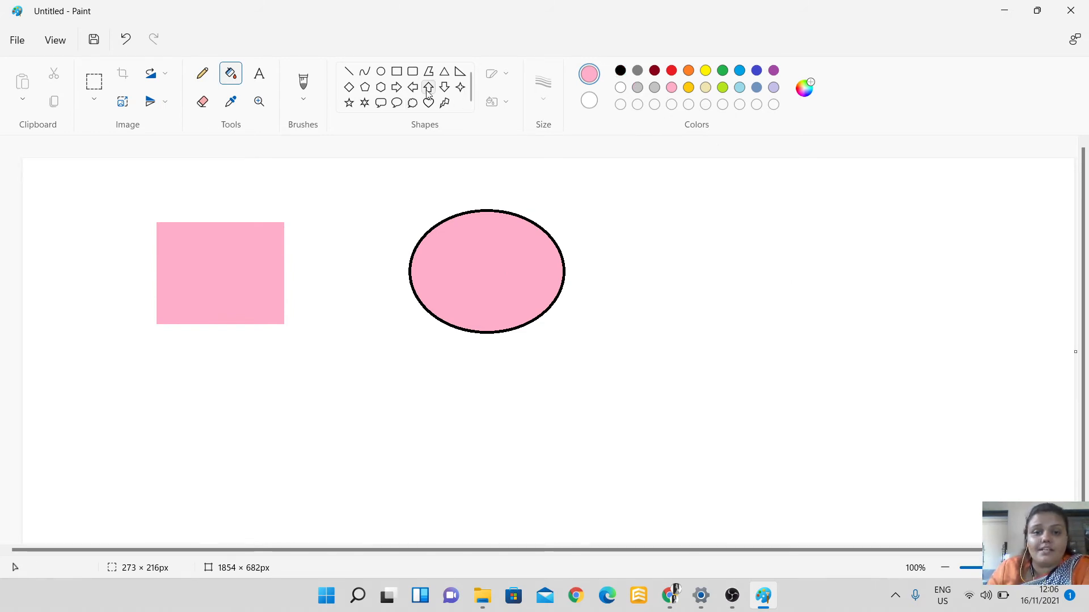
Draw a black-outlined triangle about 397 × 290 px to the right of the ellipse
left_click(444, 71)
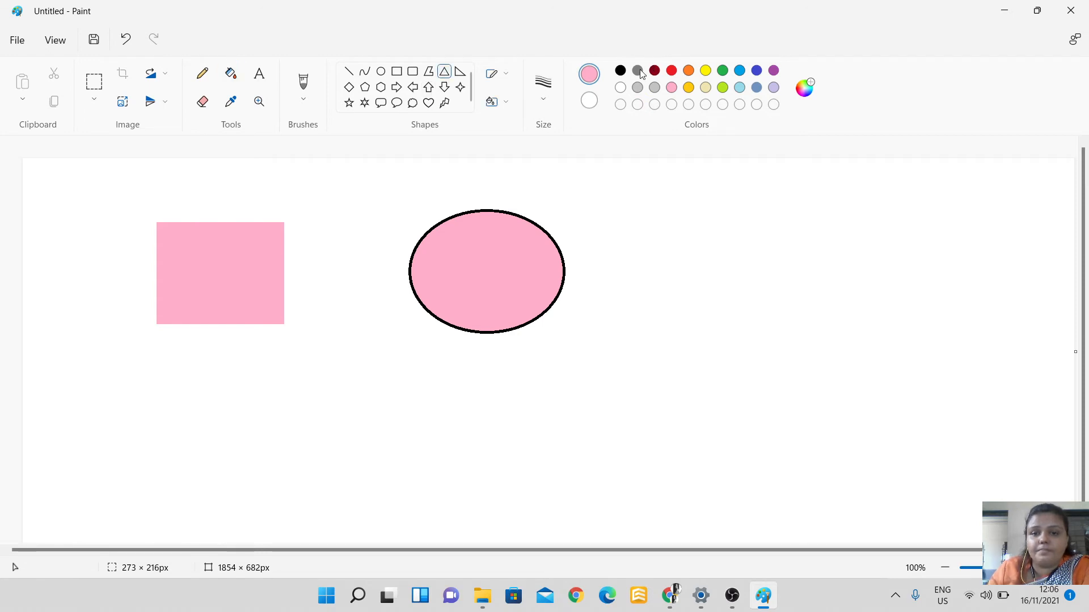
left_click(620, 72)
left_click_drag(651, 196, 877, 360)
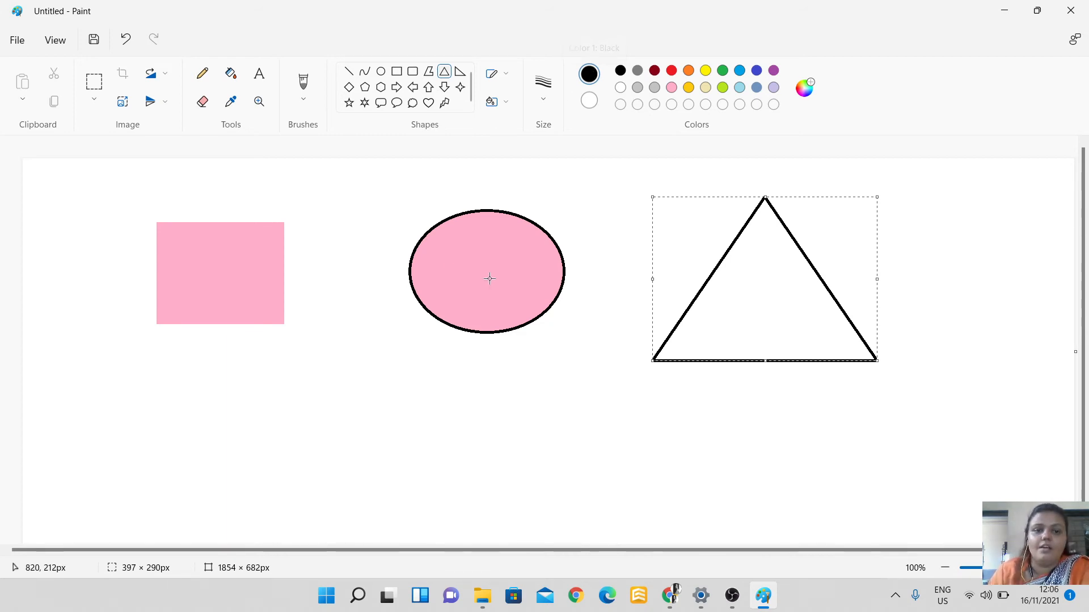
Sample pink from the rectangle again and fill the inside of the triangle with it
left_click(230, 101)
left_click(218, 252)
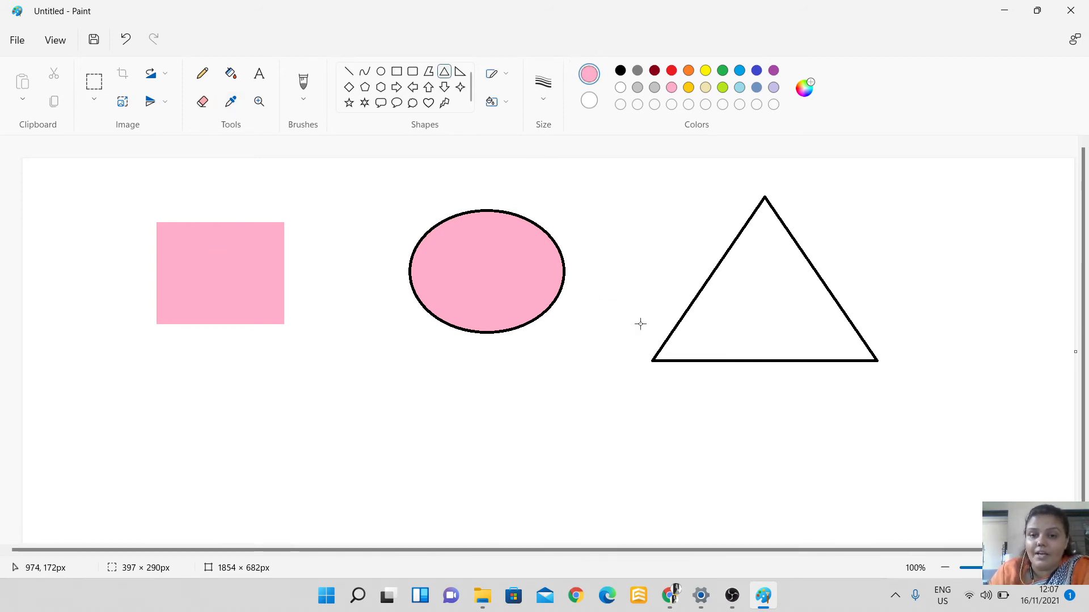
left_click(229, 72)
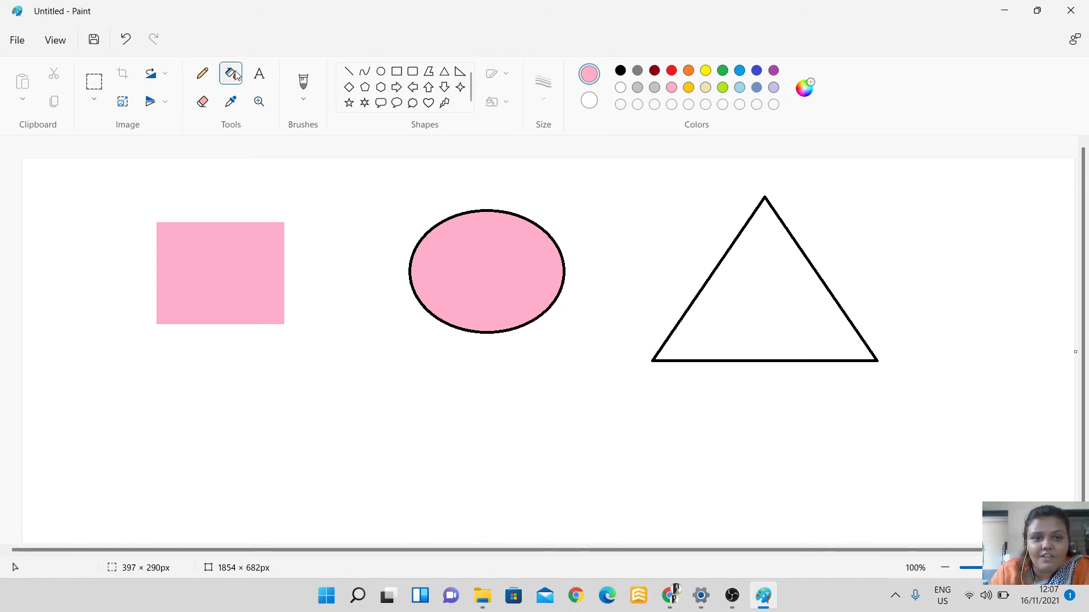
left_click(761, 272)
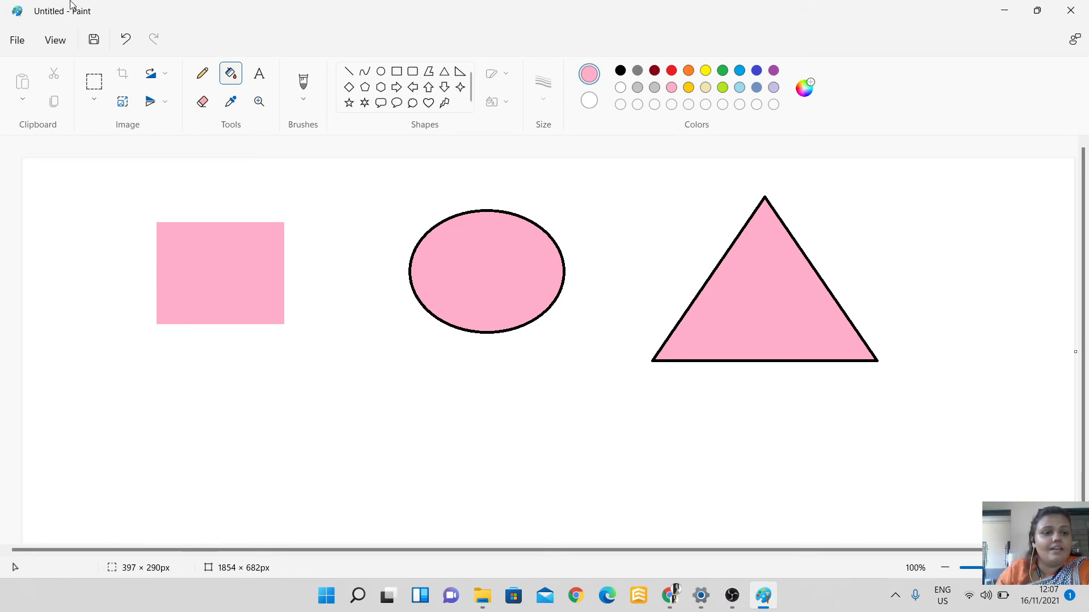
Select the area around the pink rectangle and enlarge the selection to about 665 × 552 px
left_click(96, 83)
left_click_drag(104, 189, 315, 359)
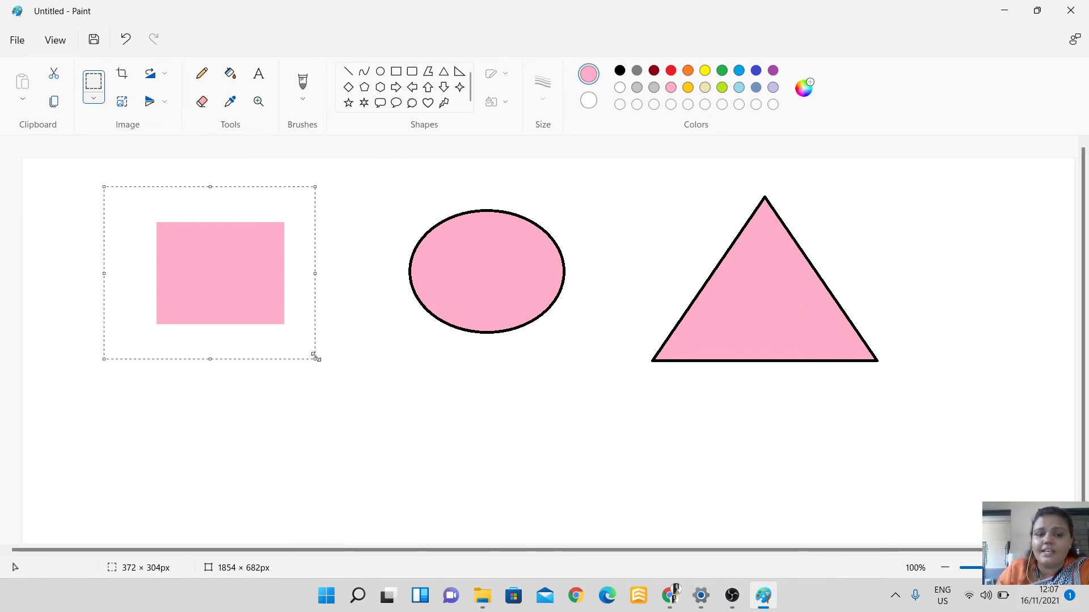
left_click_drag(315, 358, 402, 426)
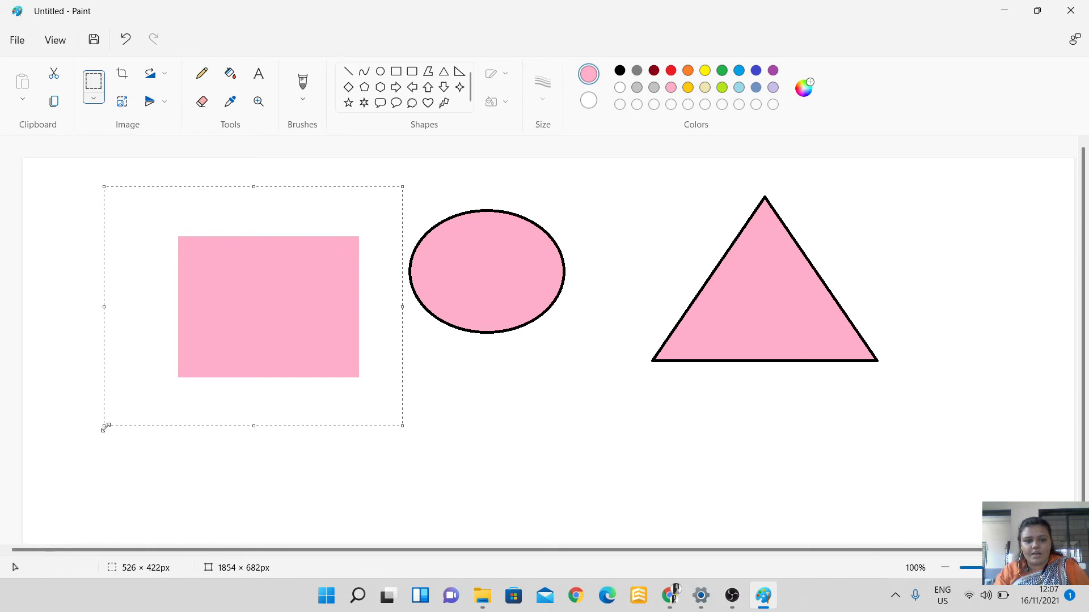
left_click_drag(104, 426, 25, 500)
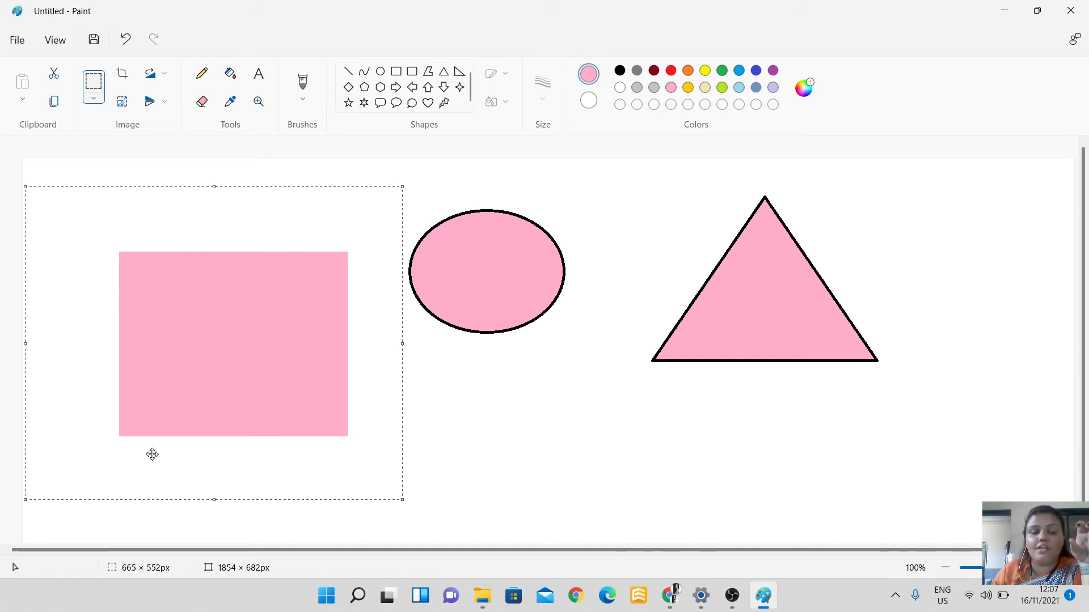
Select the area around the triangle and shrink the selection to about 328 × 234 px
left_click(97, 88)
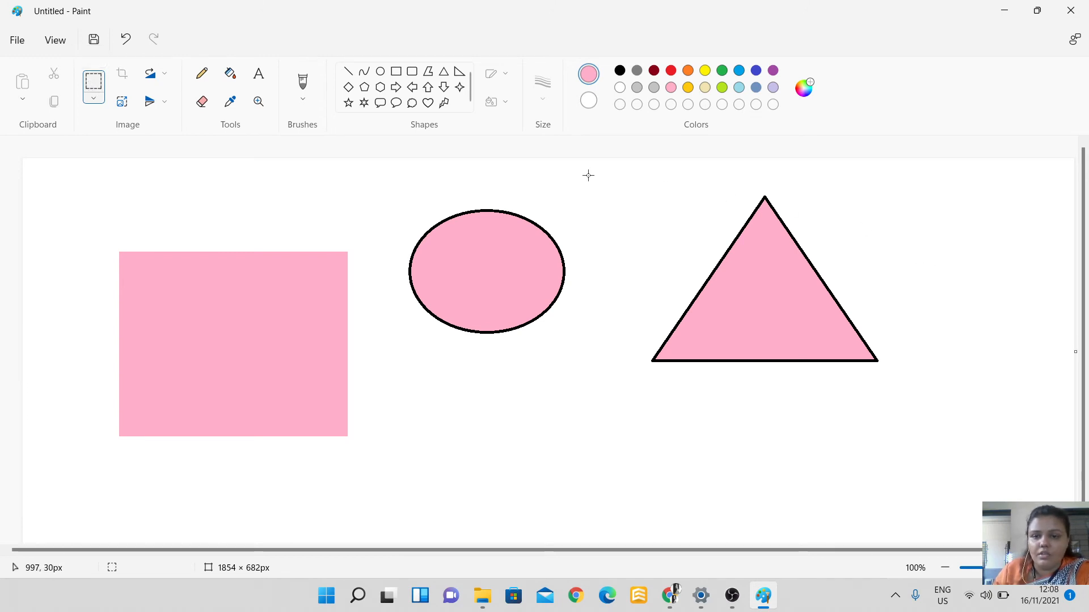
left_click_drag(603, 174, 927, 413)
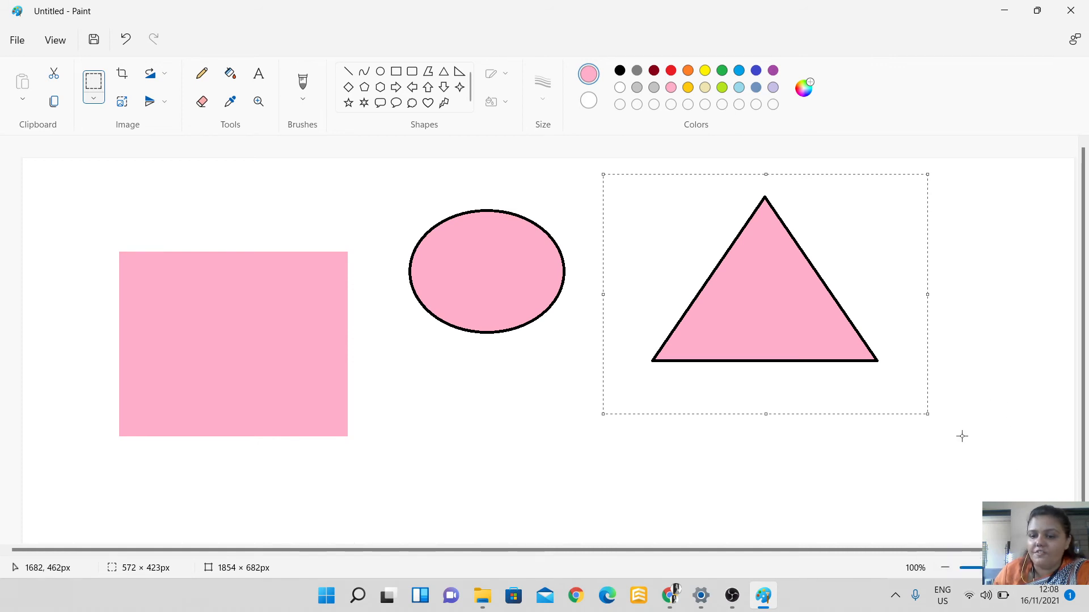
left_click_drag(934, 416, 789, 307)
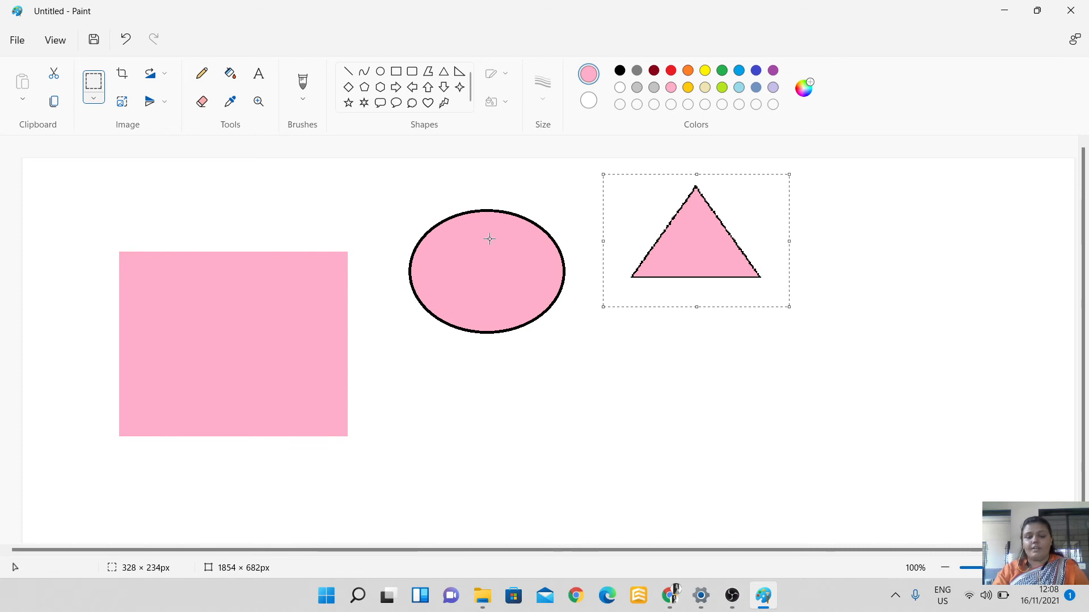
Undo the resizing, the fills and all three shapes until the canvas is blank
key("ctrl+z")
key("ctrl+z")
key("ctrl+z")
key("ctrl+z")
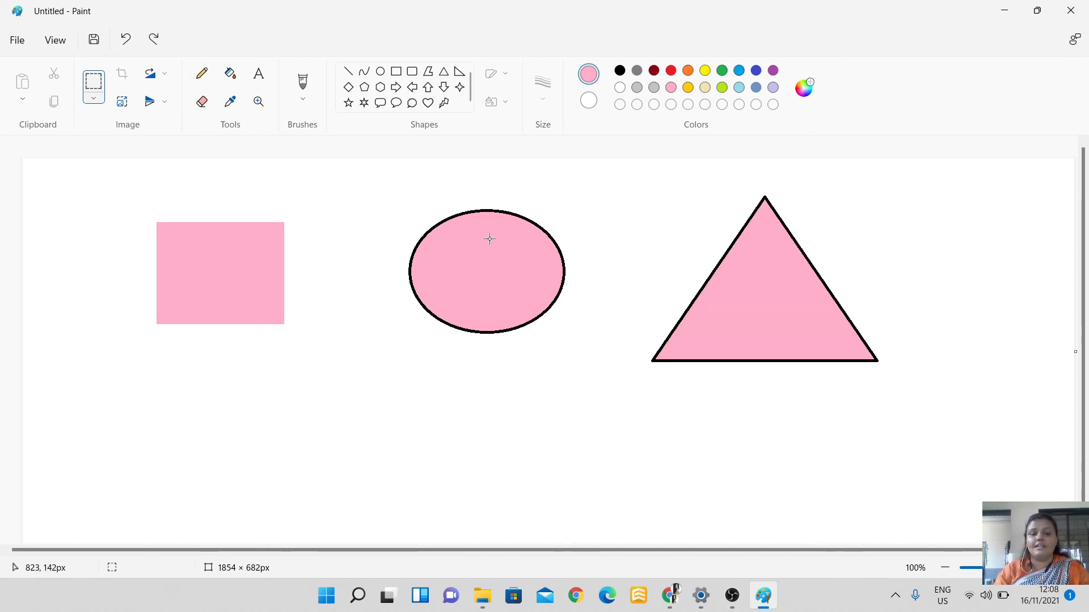
key("ctrl+z")
key("ctrl+z")
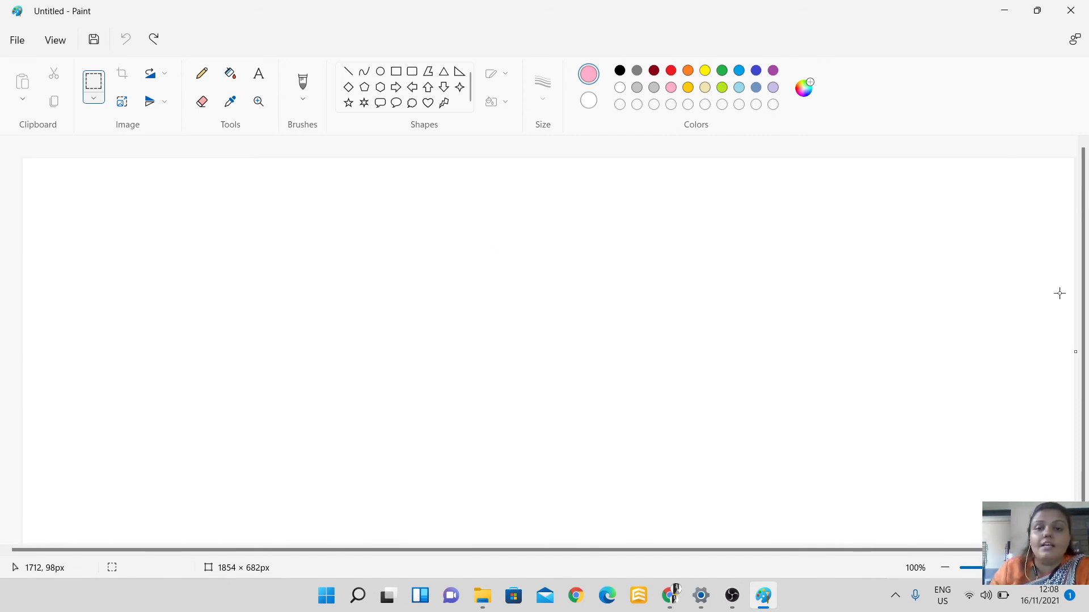
Create a text box about 1298 × 365 px on the canvas and enter "Hello, How are you?"
left_click(257, 80)
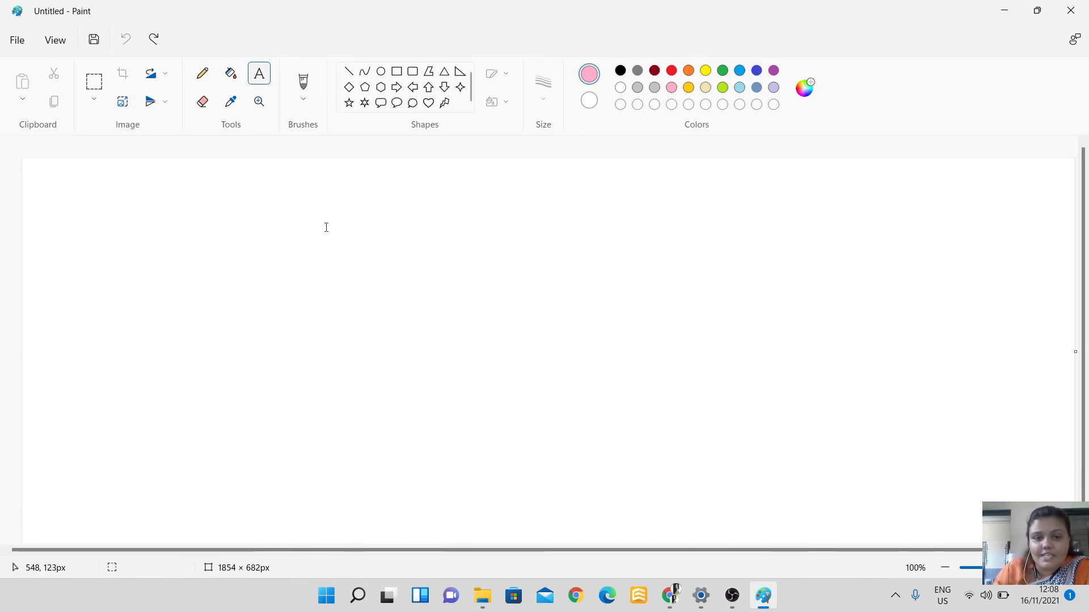
left_click_drag(294, 226, 1031, 435)
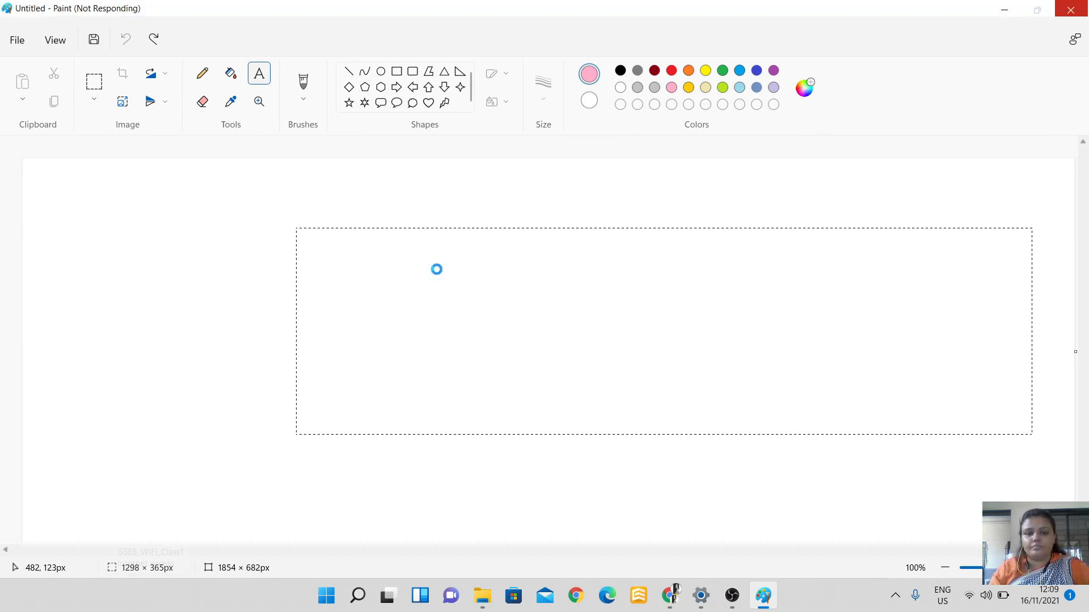
mouse_move(775, 610)
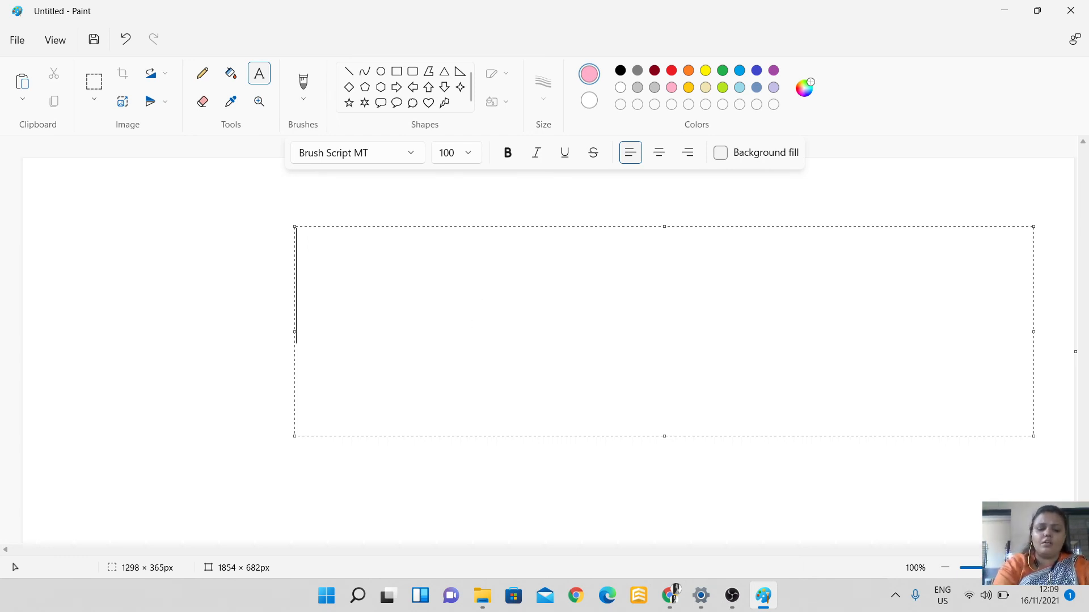
type("Hello")
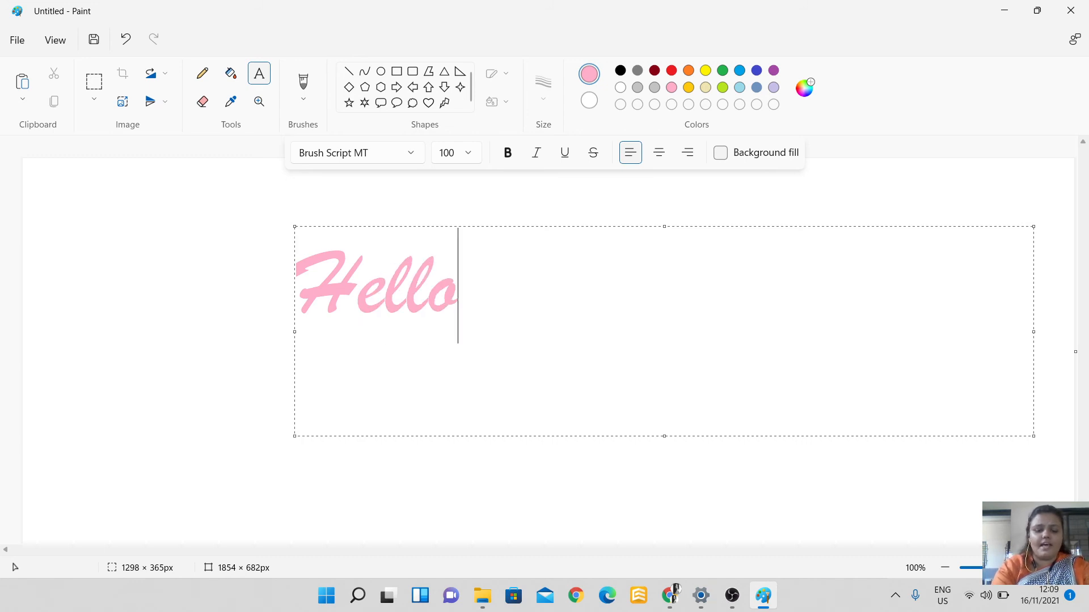
type(", How")
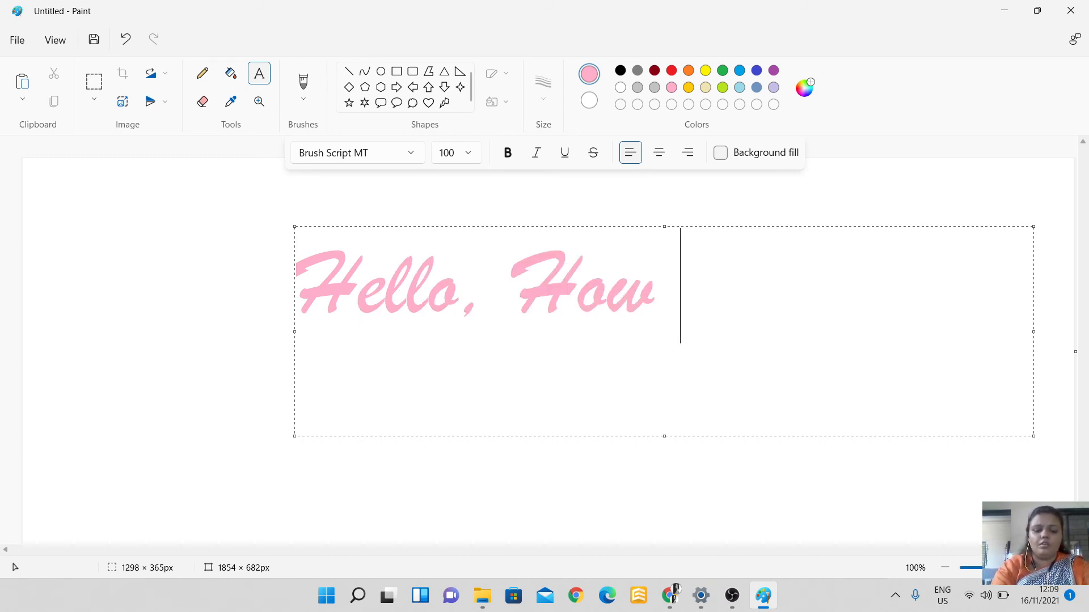
type(" are you")
key("ctrl+a")
key("Delete")
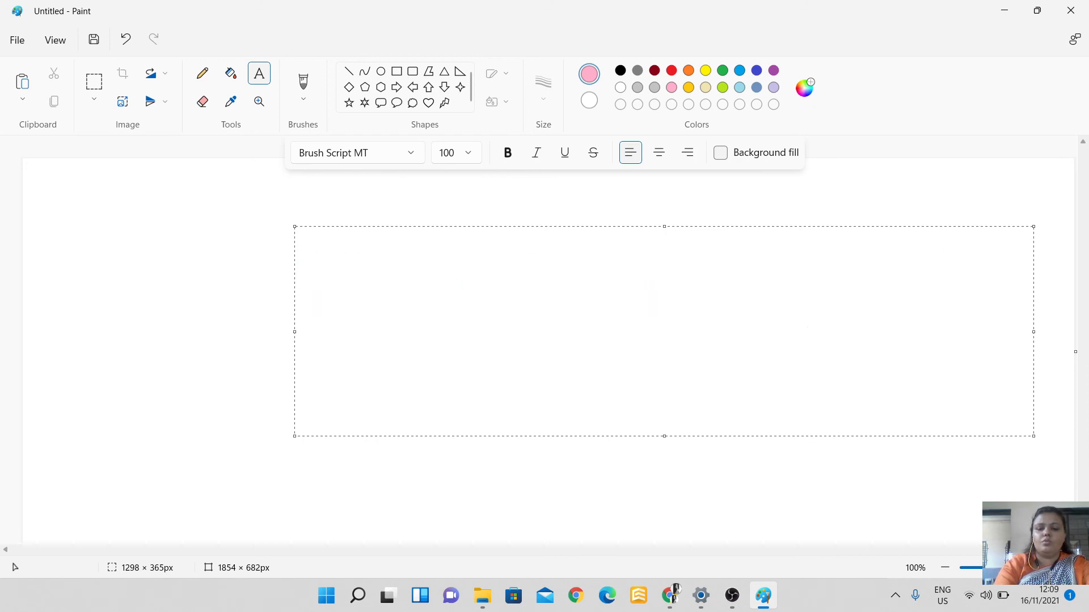
type("?")
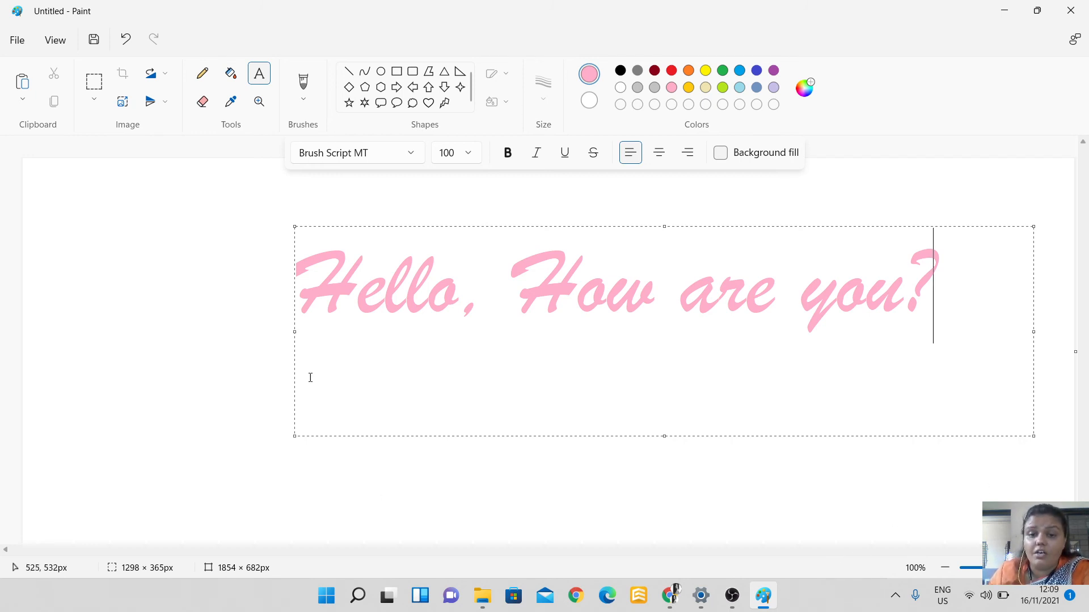
Recolor the entire sentence in the text box green
left_click(331, 281)
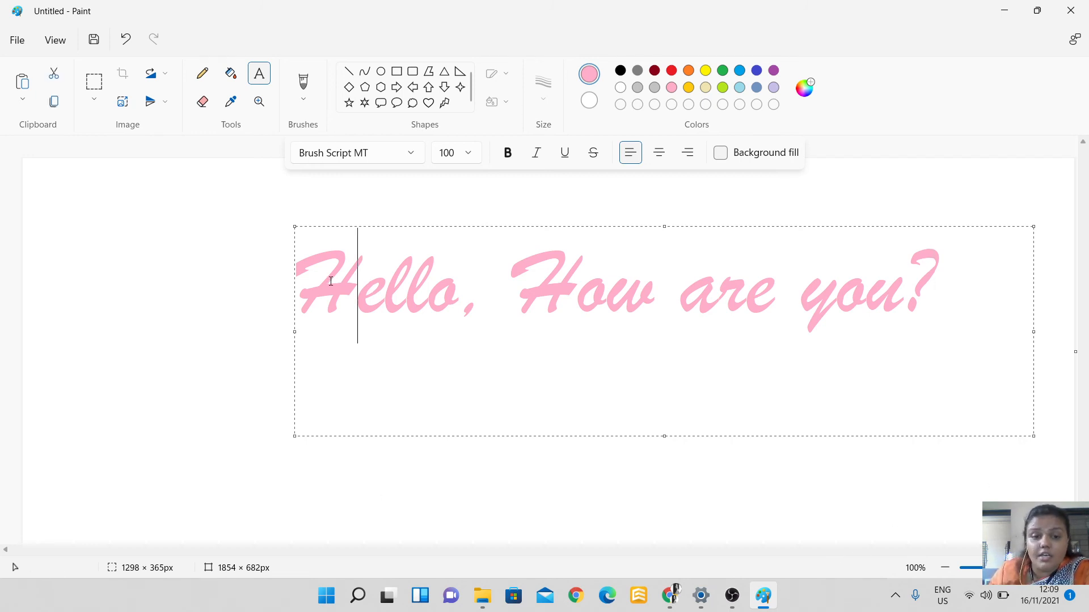
left_click_drag(323, 281, 923, 323)
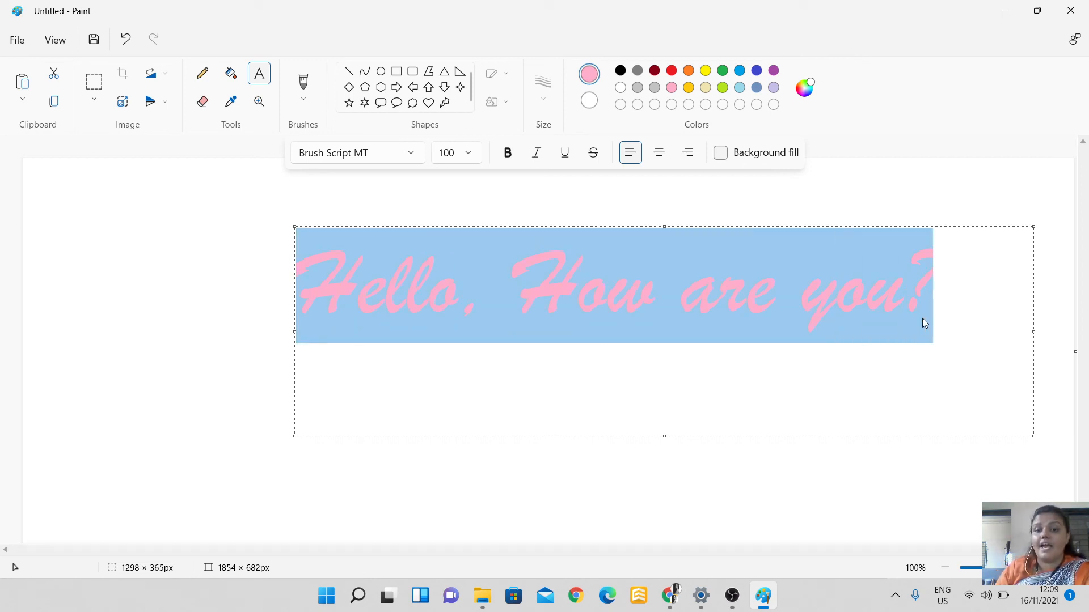
left_click(723, 71)
left_click(674, 372)
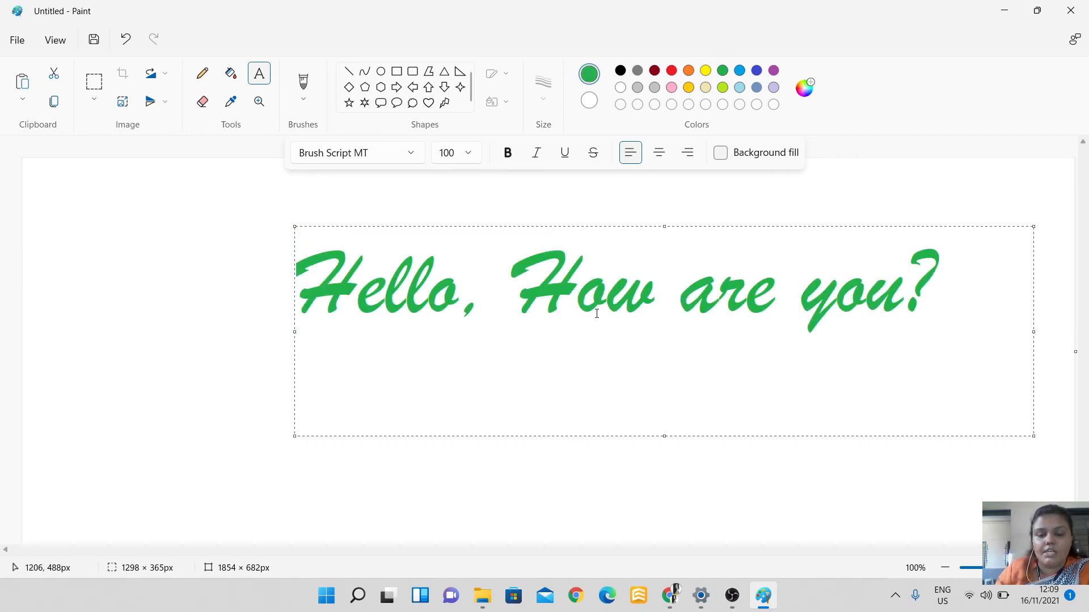
Select the whole sentence in the text box and change its font to Broadway
double_click(402, 289)
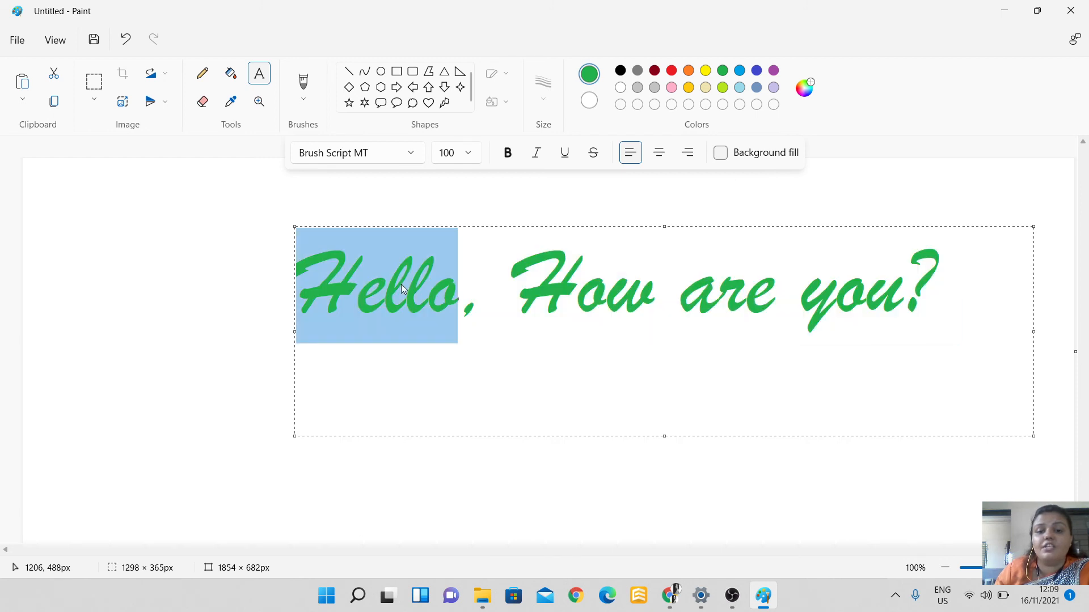
triple_click(401, 284)
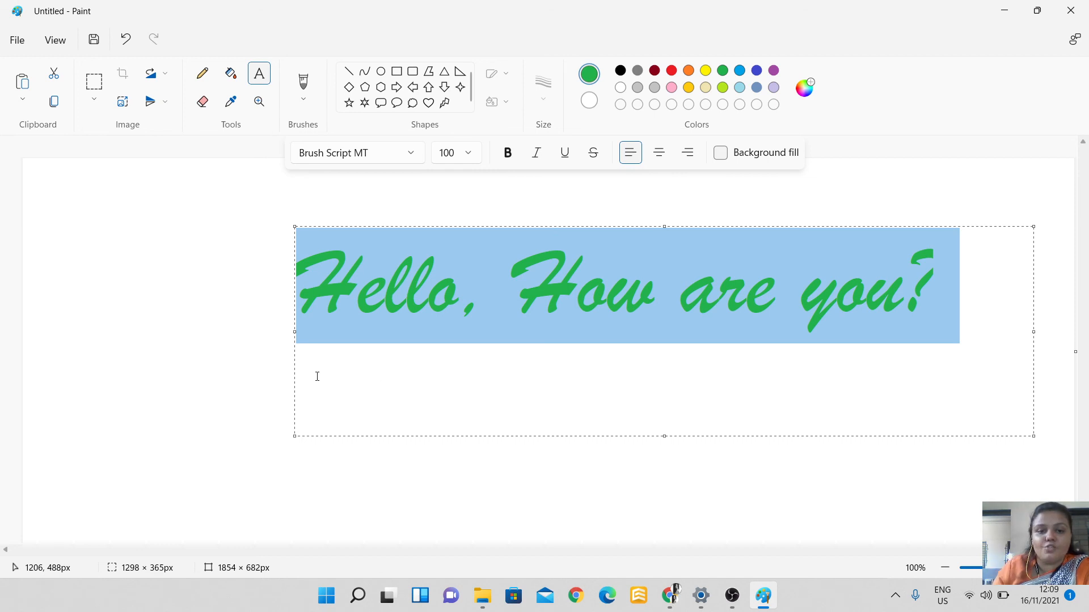
left_click(413, 156)
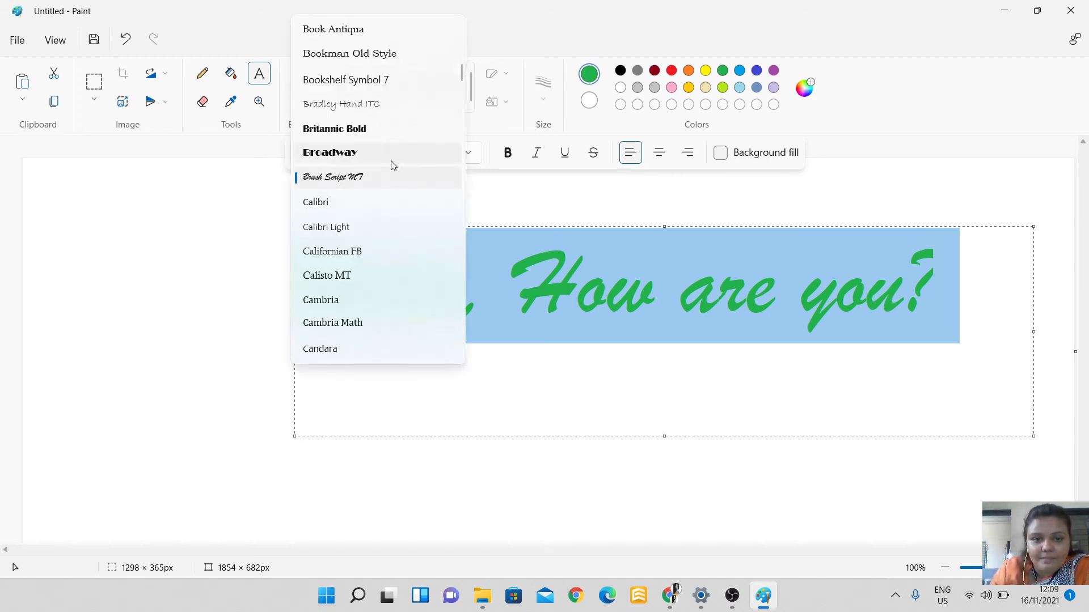
left_click(341, 151)
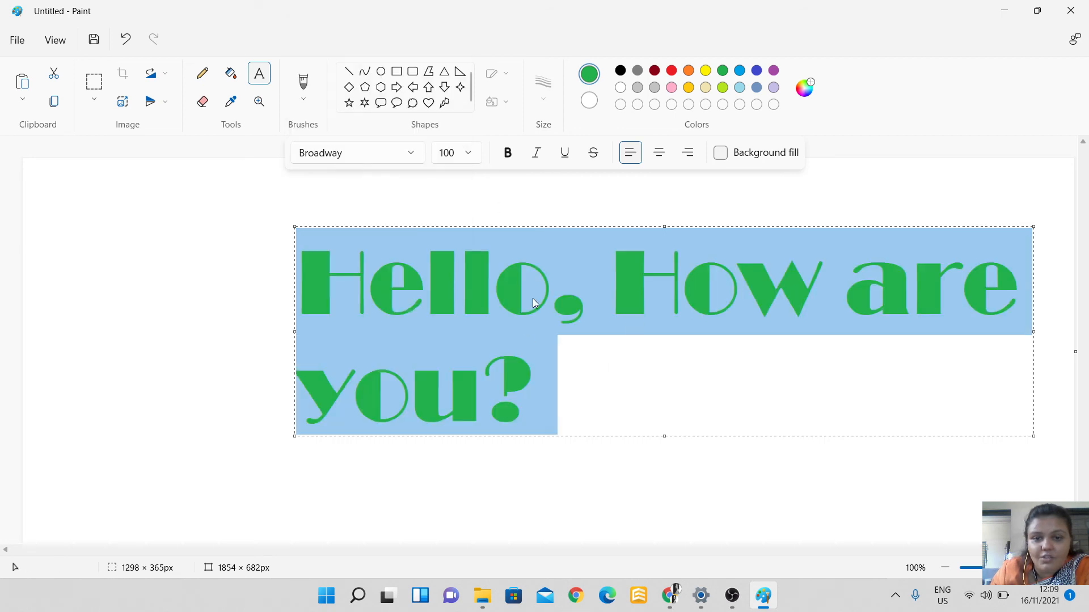
left_click(754, 400)
Set the font of the entire "Hello, How are you?" sentence to Castellar
triple_click(510, 284)
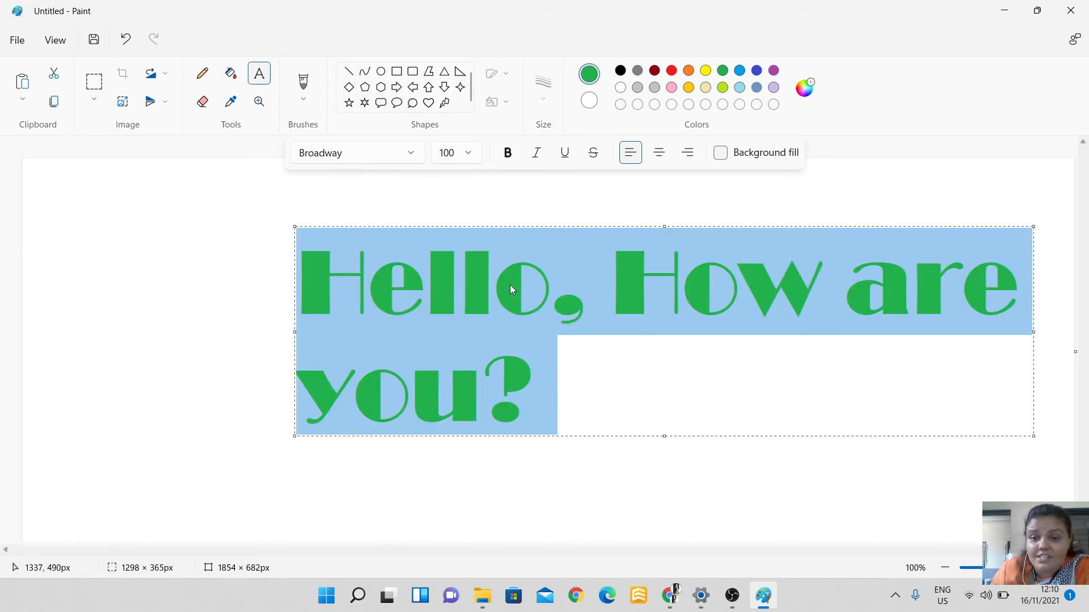
left_click(416, 152)
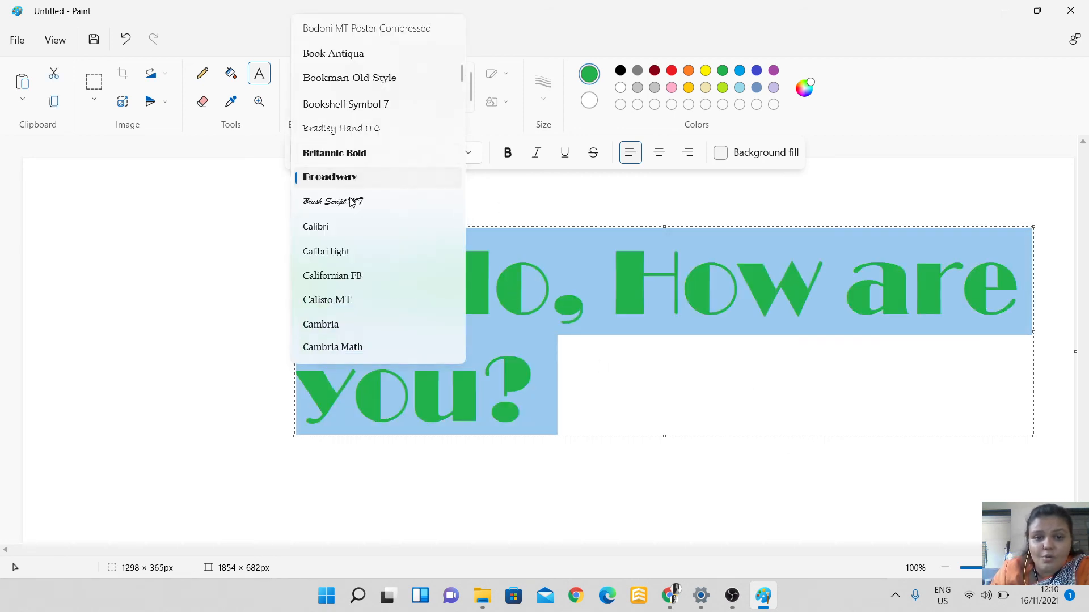
scroll(344, 282, "down", 7)
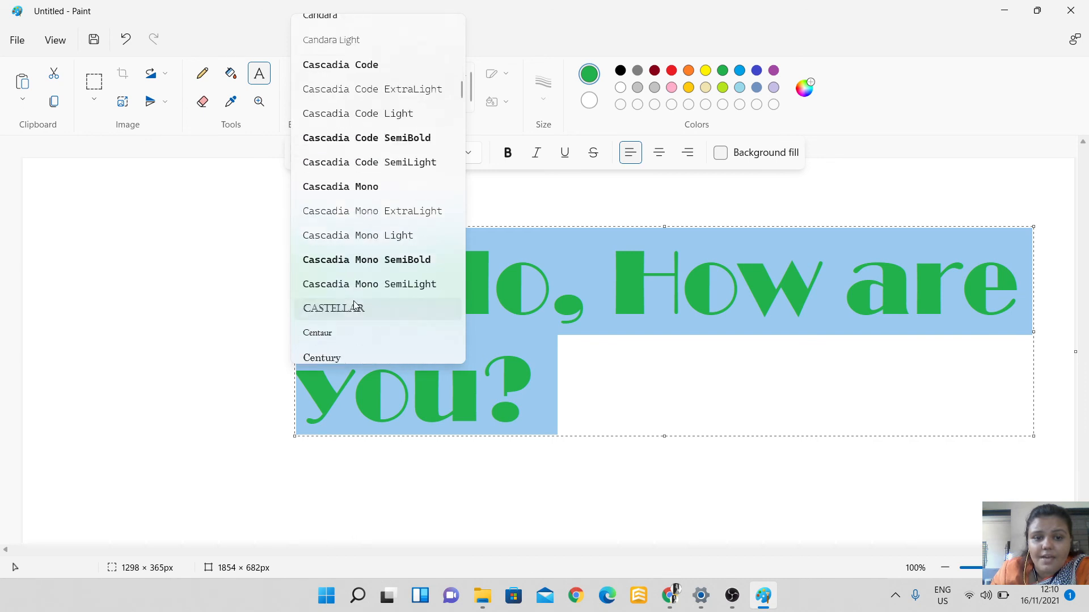
left_click(335, 164)
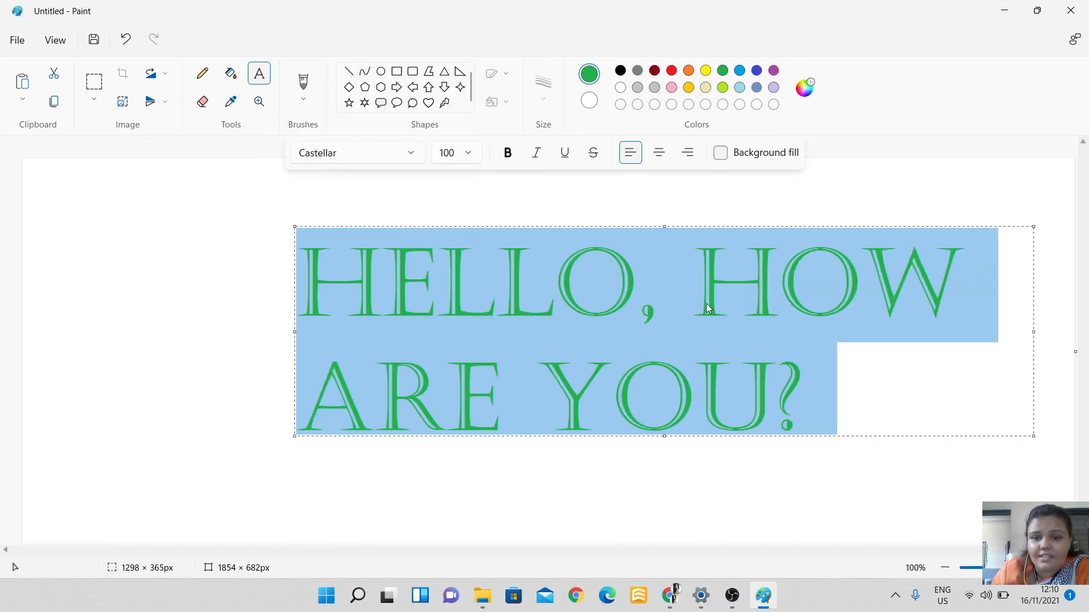
left_click(837, 337)
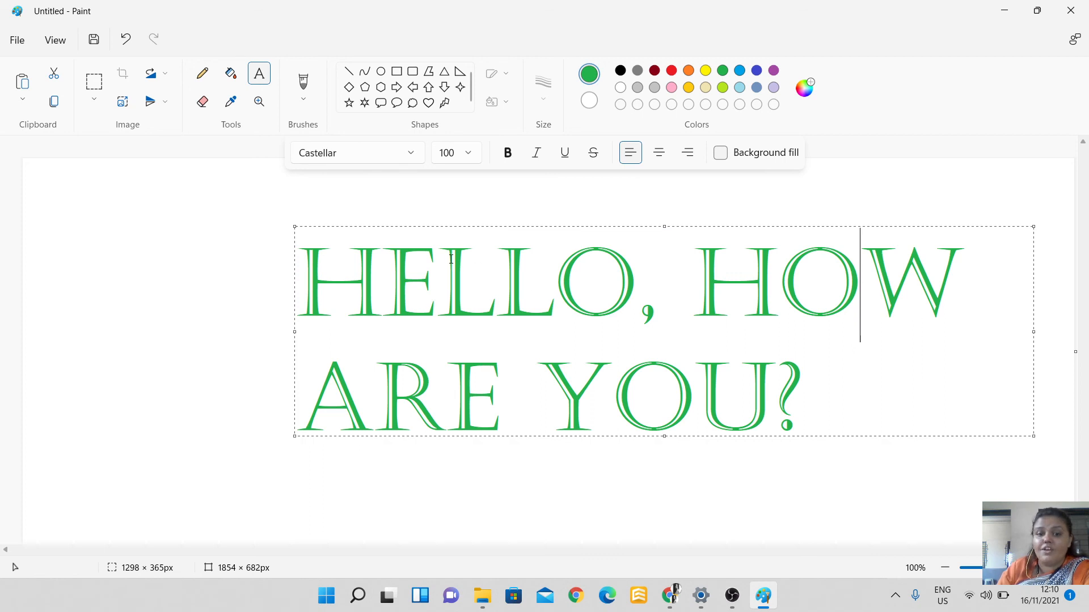
Recolor all the text in the text box red
key("ctrl+a")
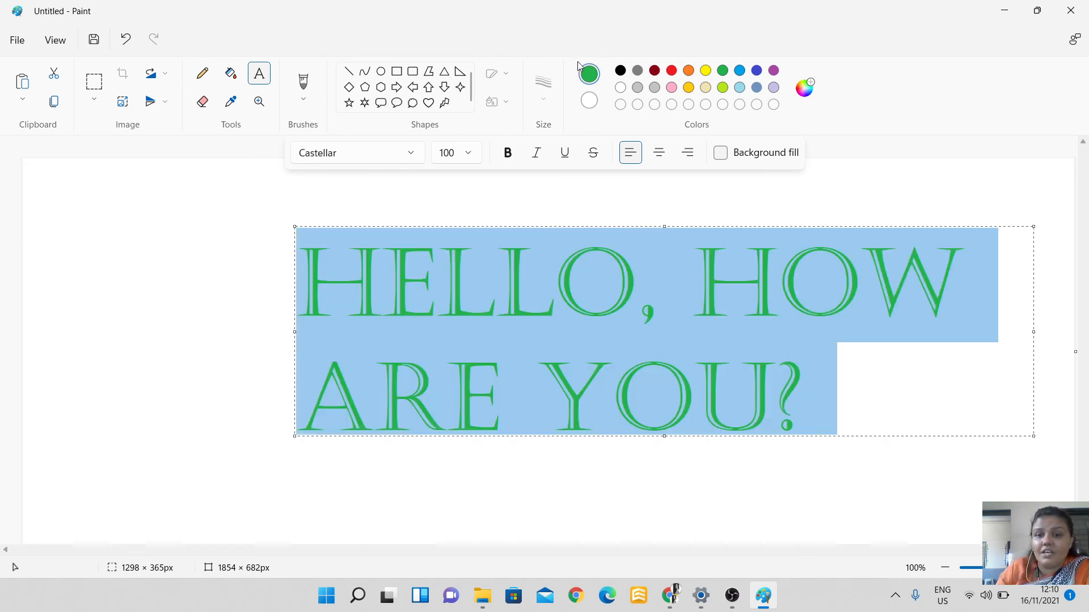
left_click(671, 71)
left_click(938, 363)
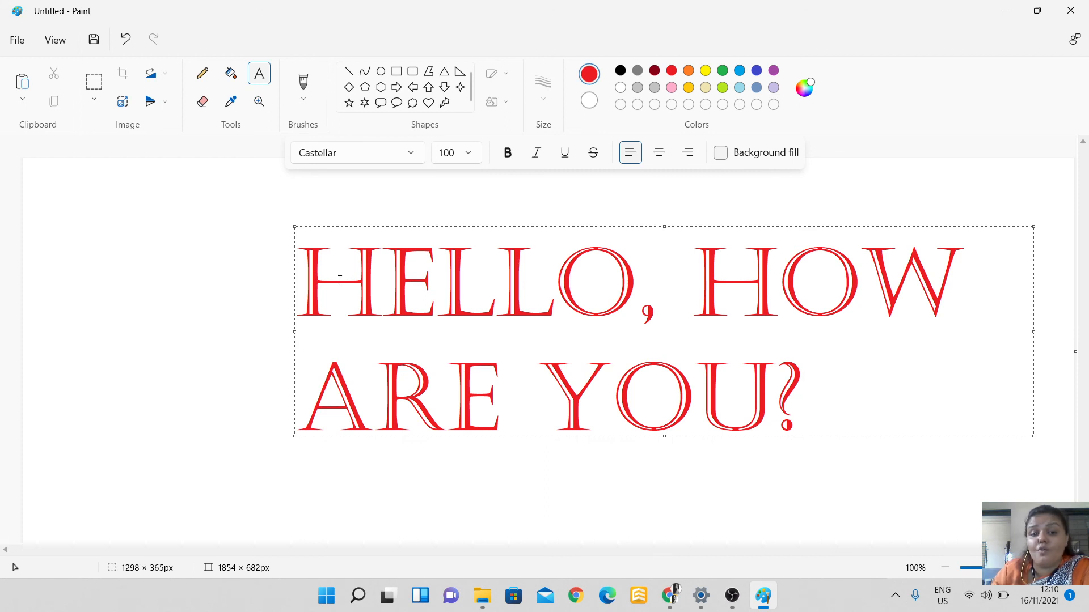
Set the font size of the whole sentence to 48
key("ctrl+a")
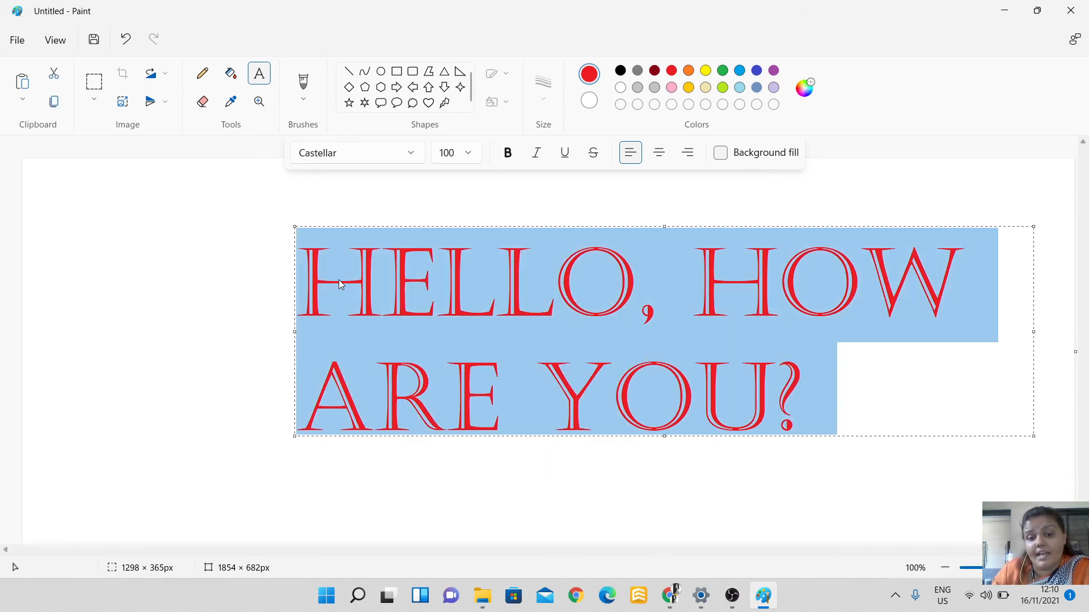
left_click(469, 153)
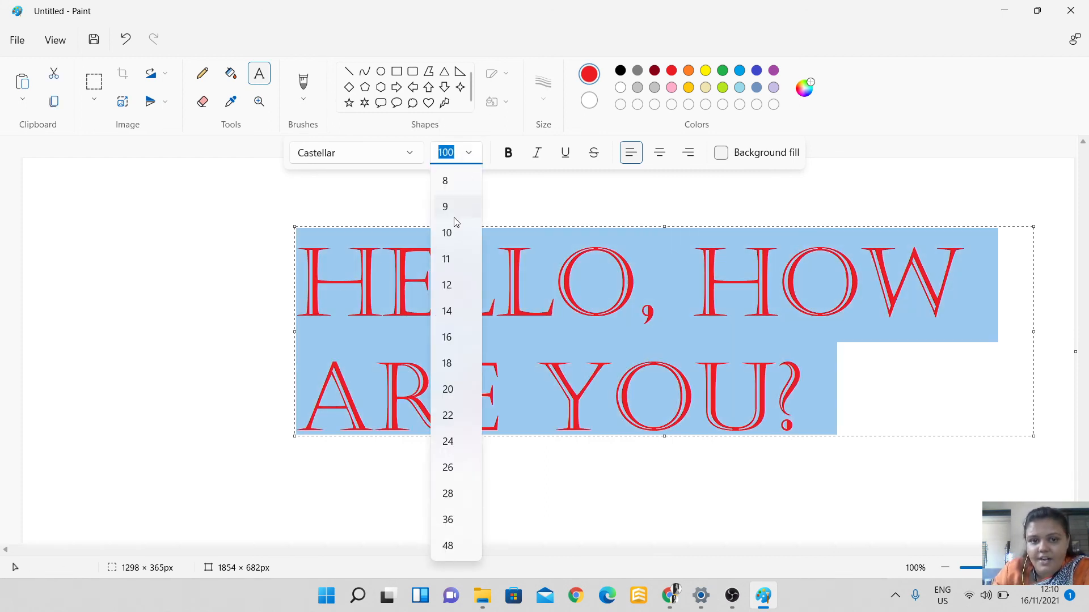
left_click(448, 545)
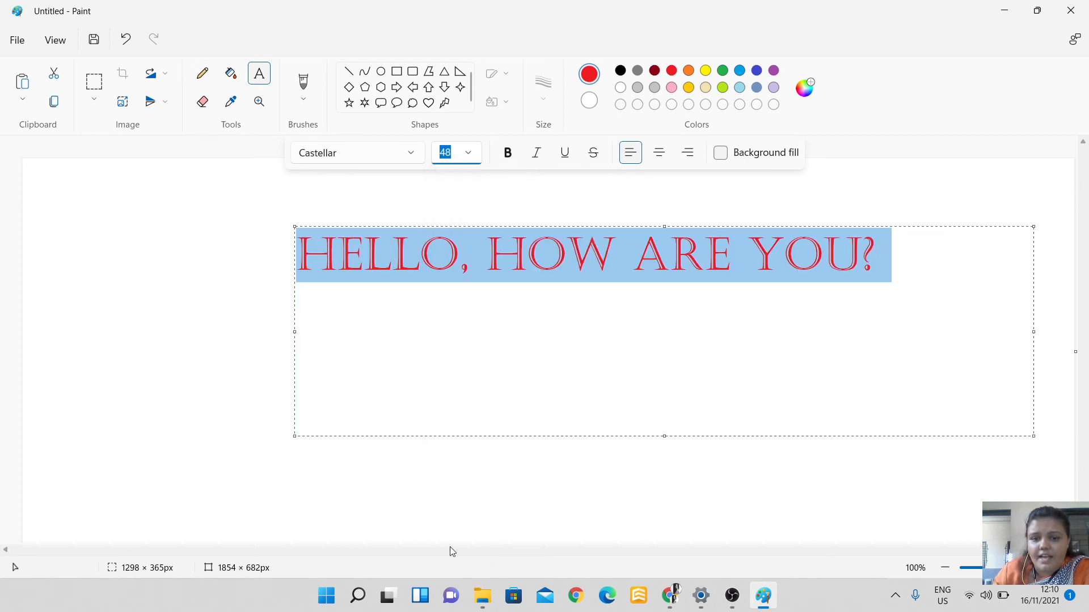
left_click(650, 289)
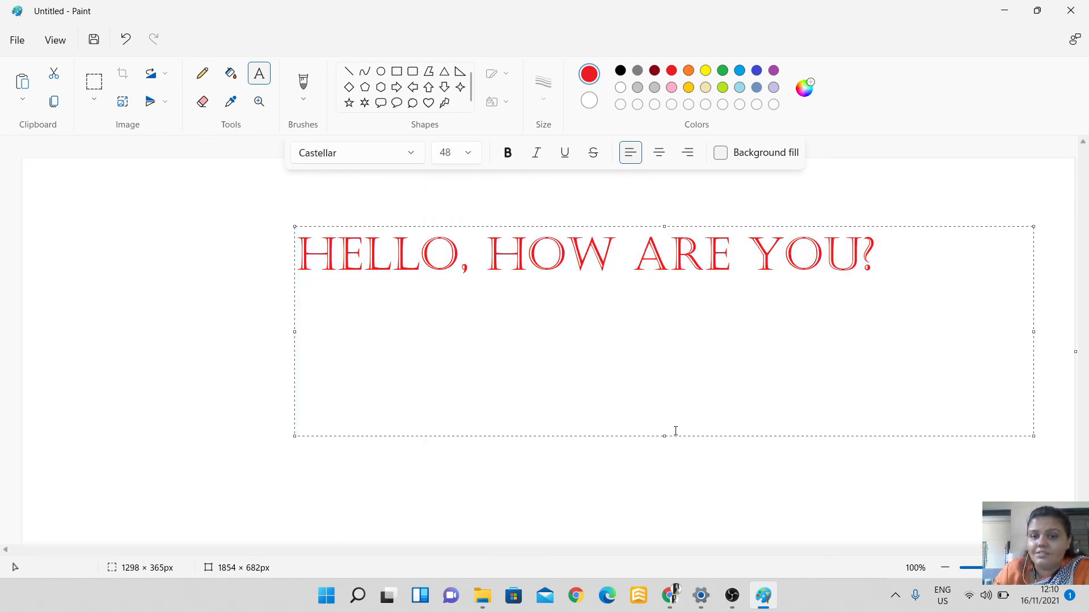
Make the whole sentence bold, italic and underlined, and commit the text to the canvas
triple_click(426, 264)
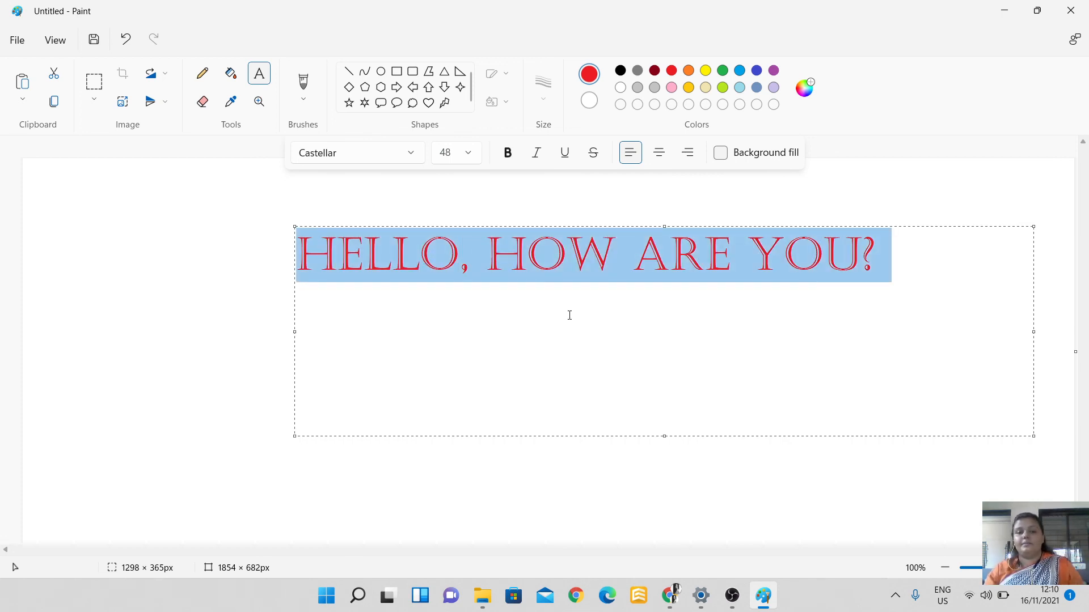
left_click(509, 156)
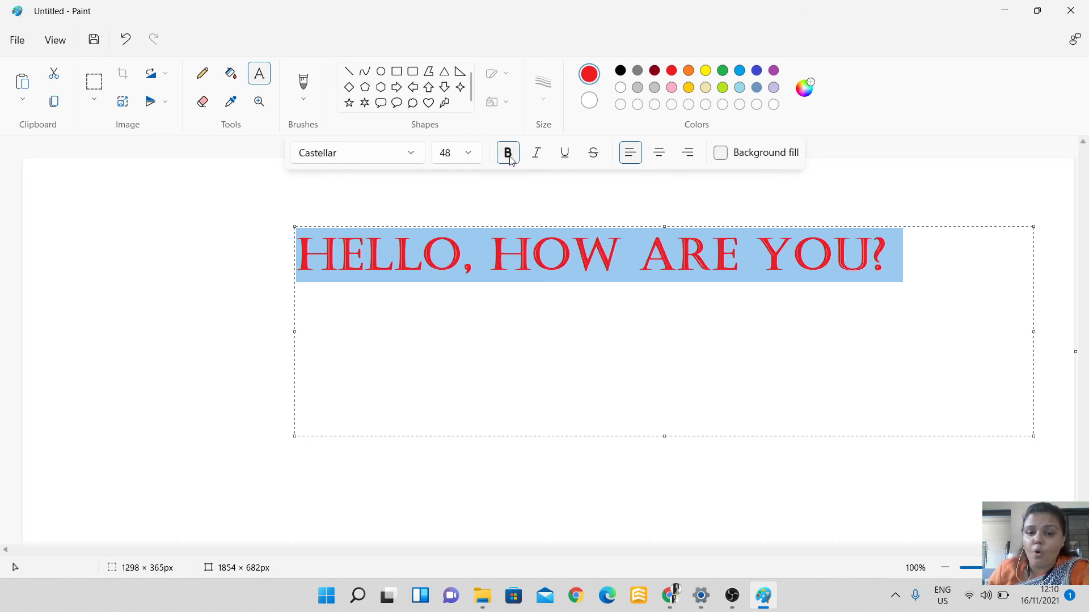
left_click(534, 154)
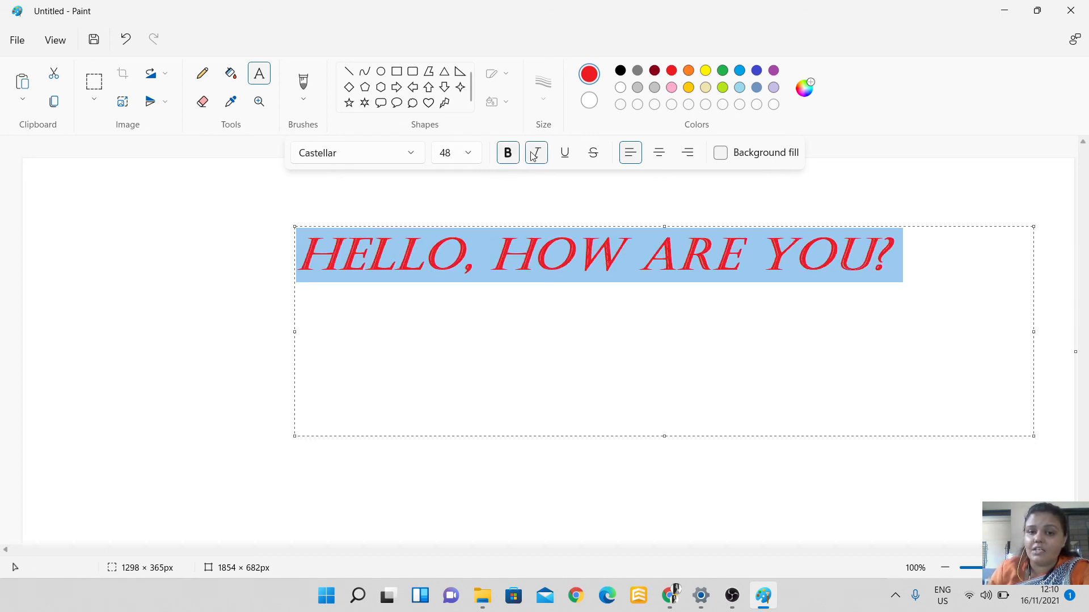
left_click(565, 152)
left_click(583, 417)
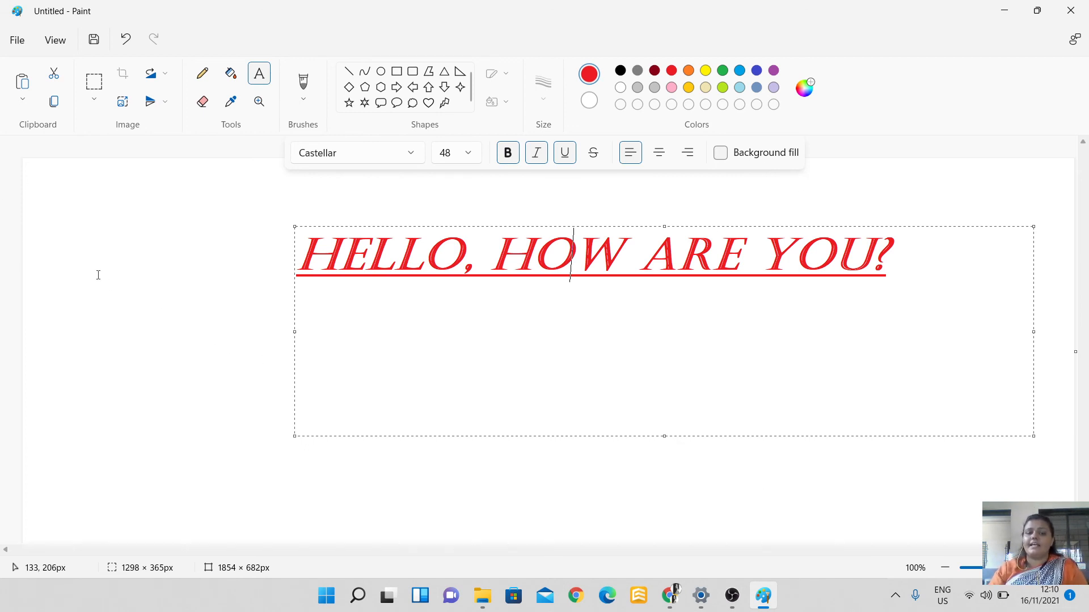
left_click(68, 263)
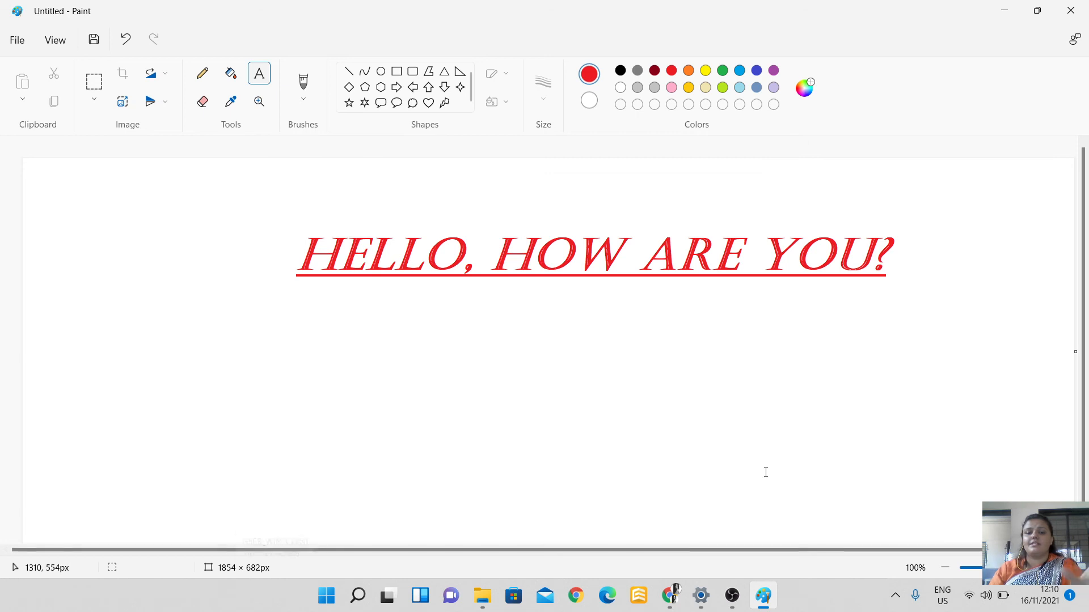